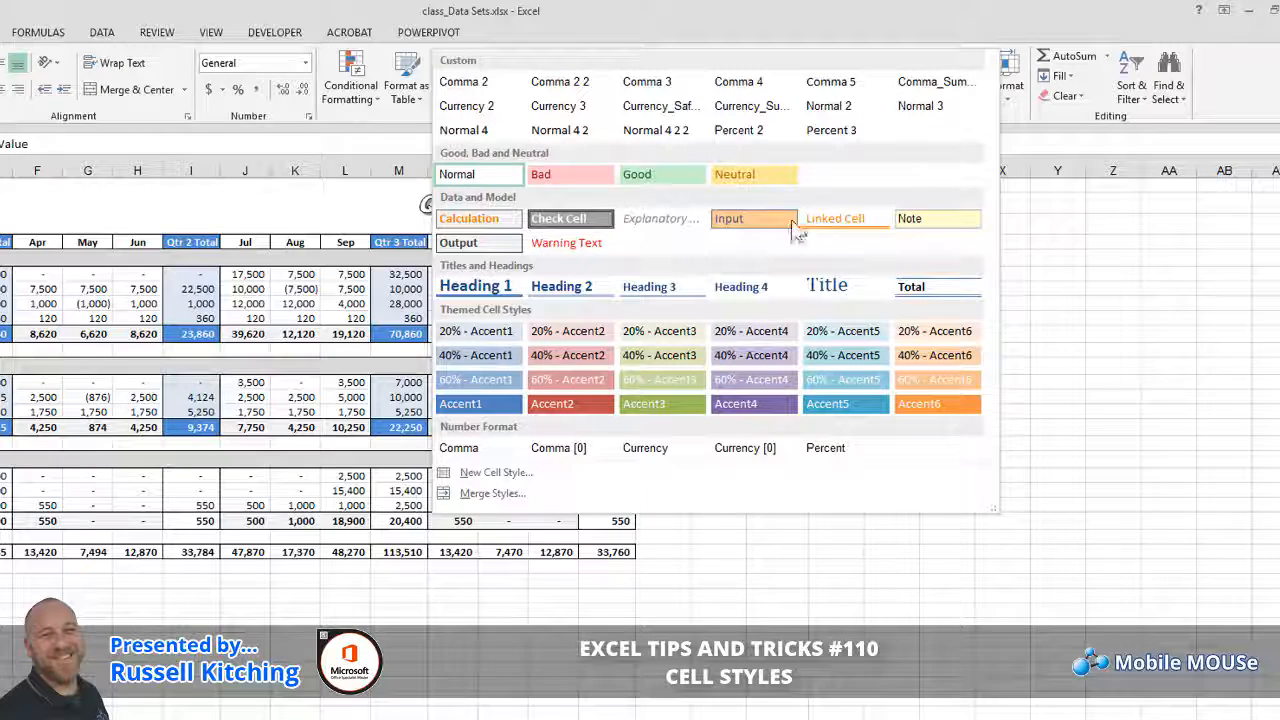
Step: Try the Total cell style on the Value cell in column U and undo it
click(951, 293)
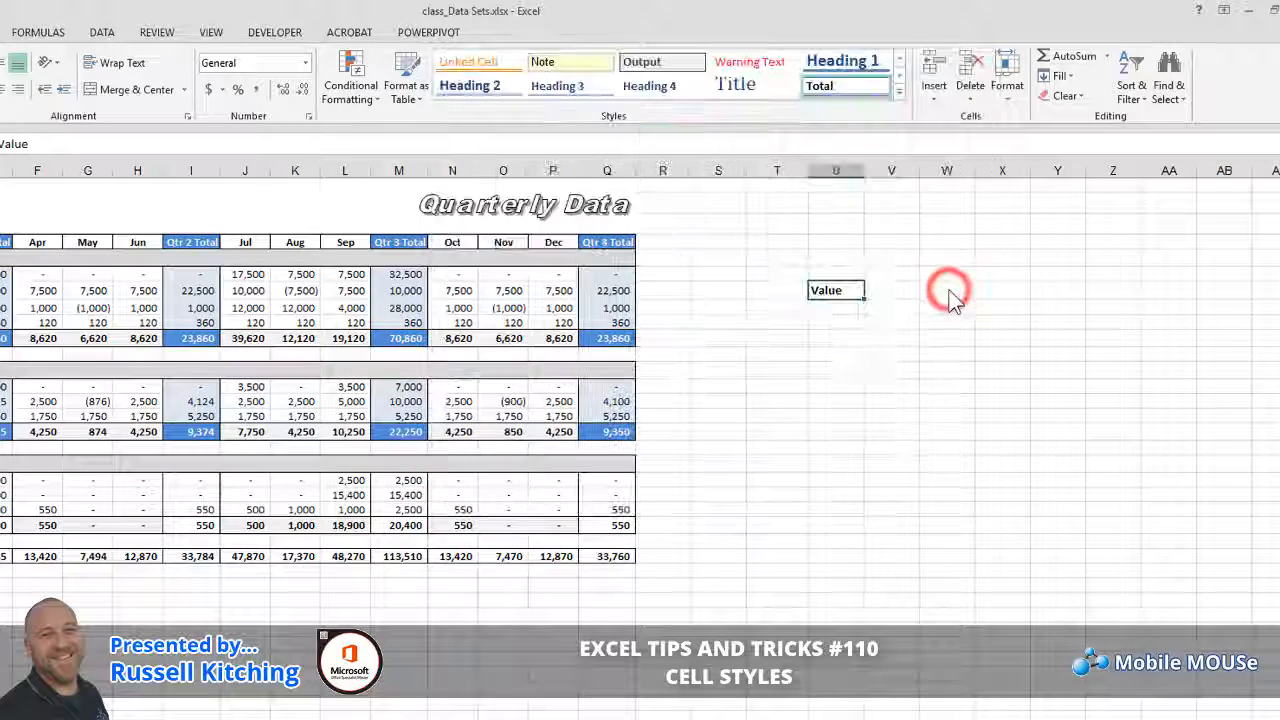
click(908, 318)
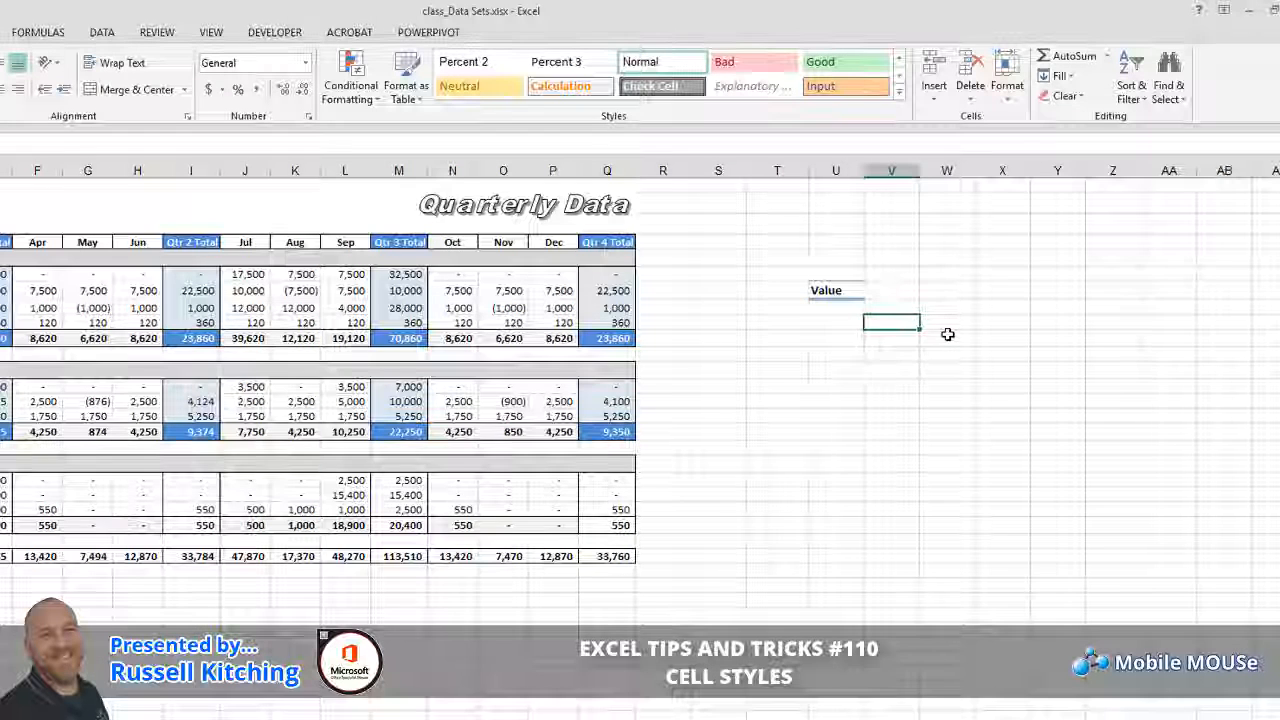
key(ctrl+z)
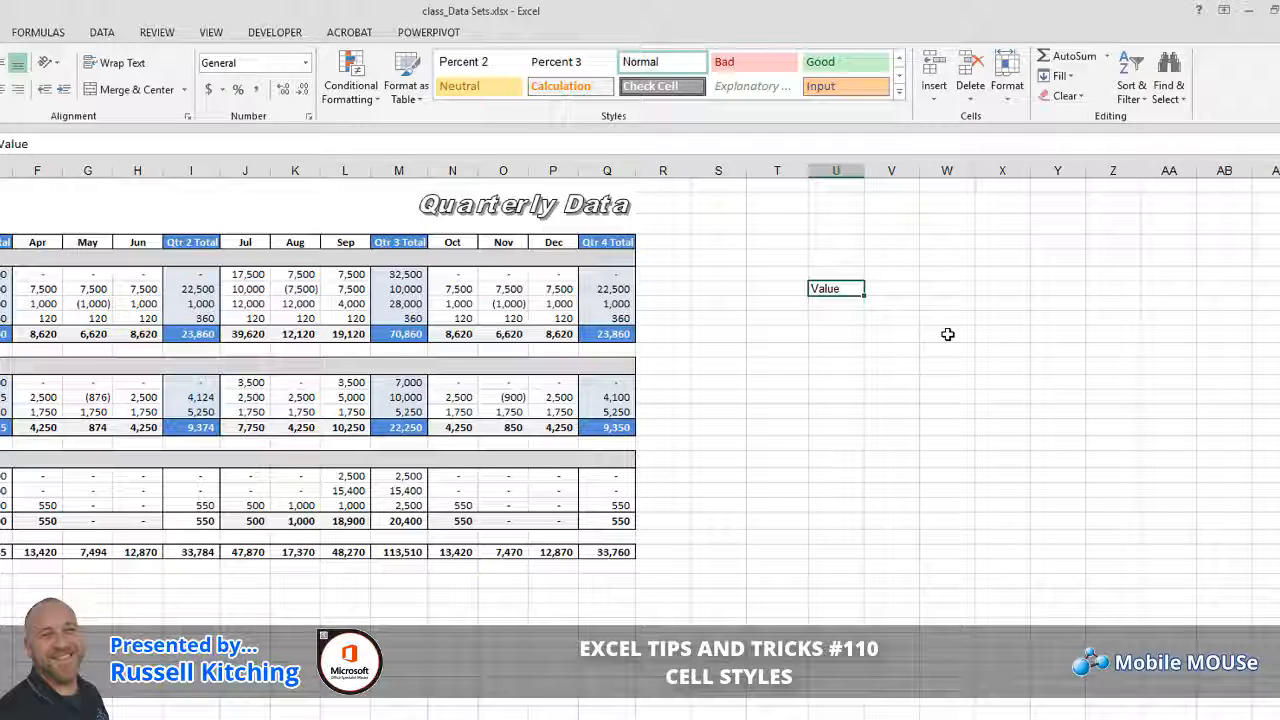
Step: Modify the Total cell style to use thick blue solid lines for its top and bottom borders
click(899, 91)
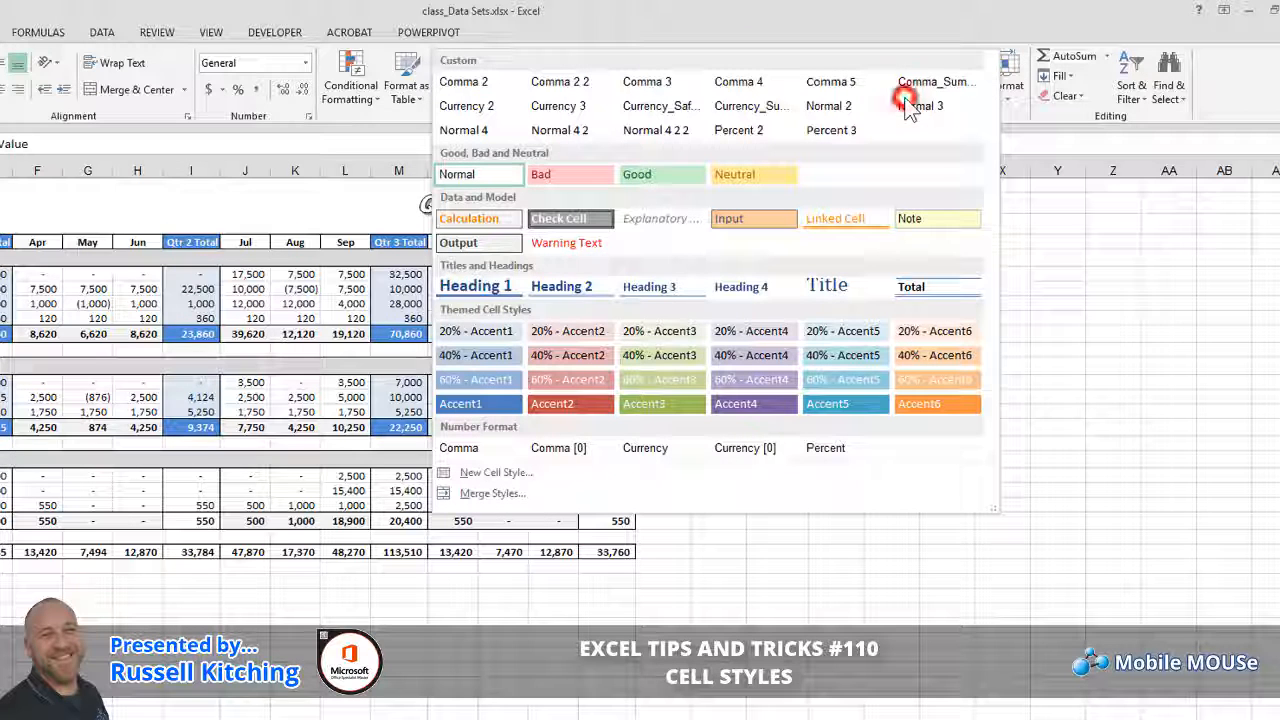
right_click(928, 287)
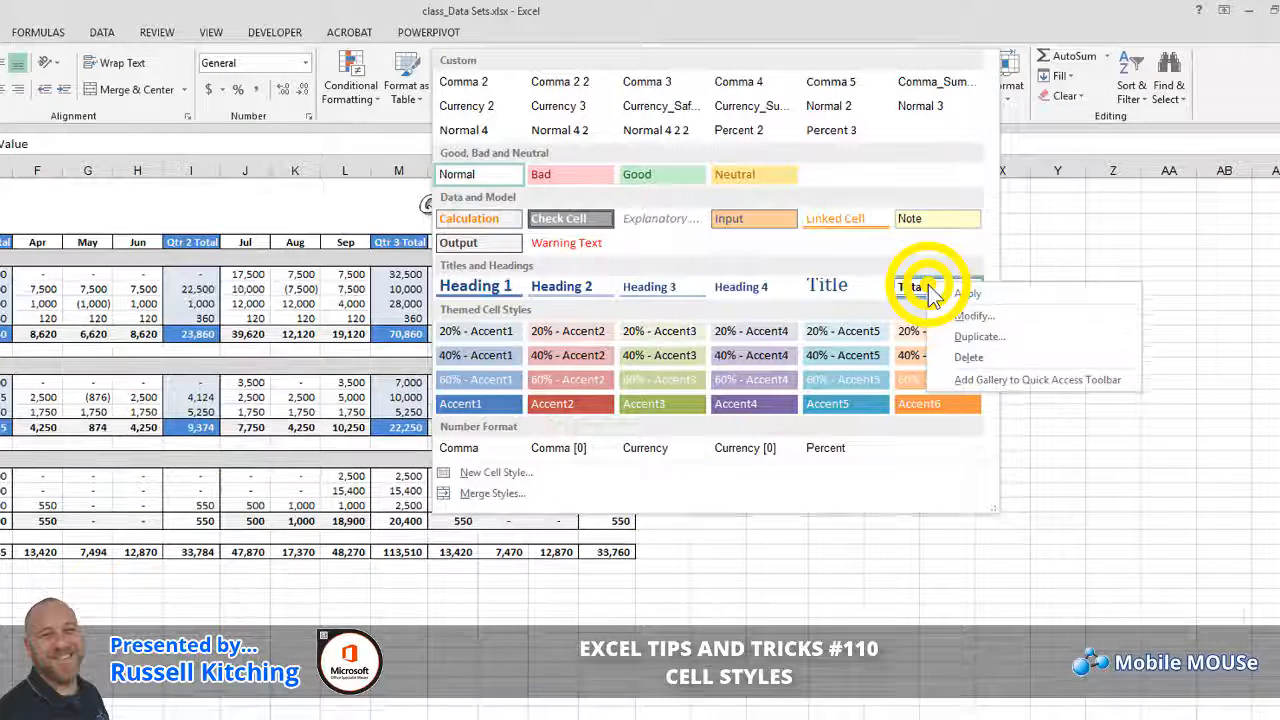
click(987, 318)
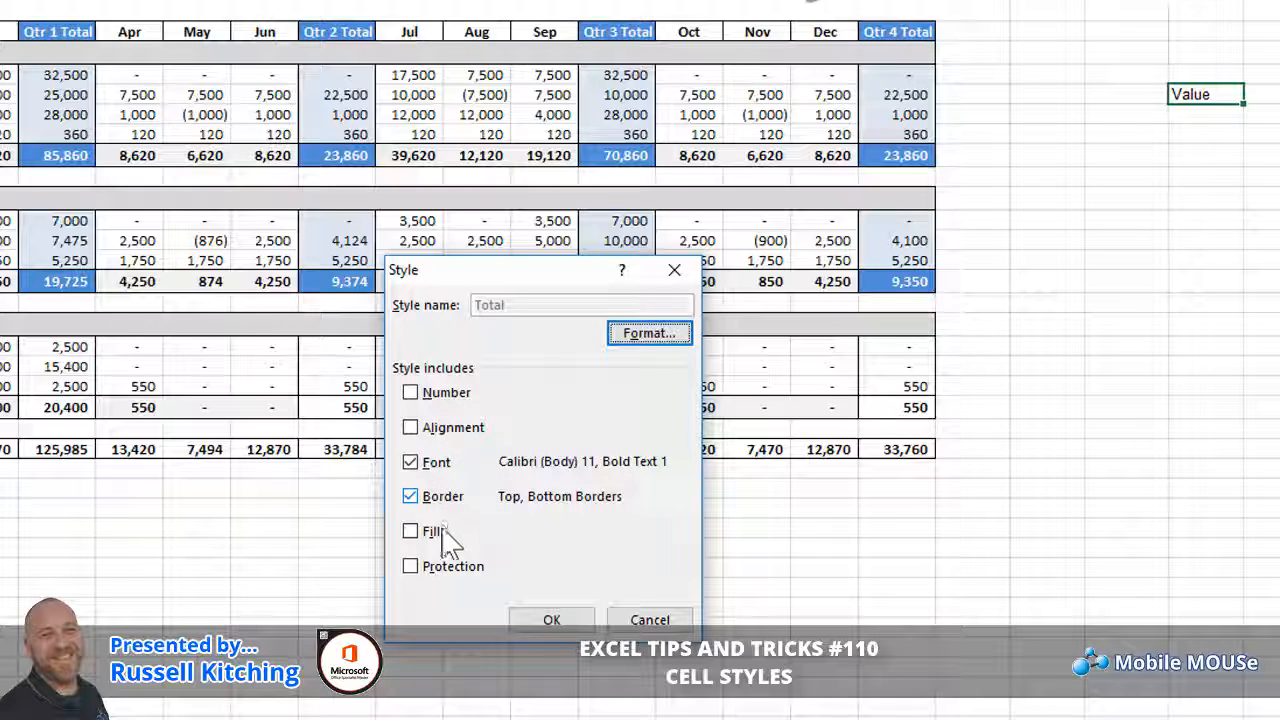
click(649, 338)
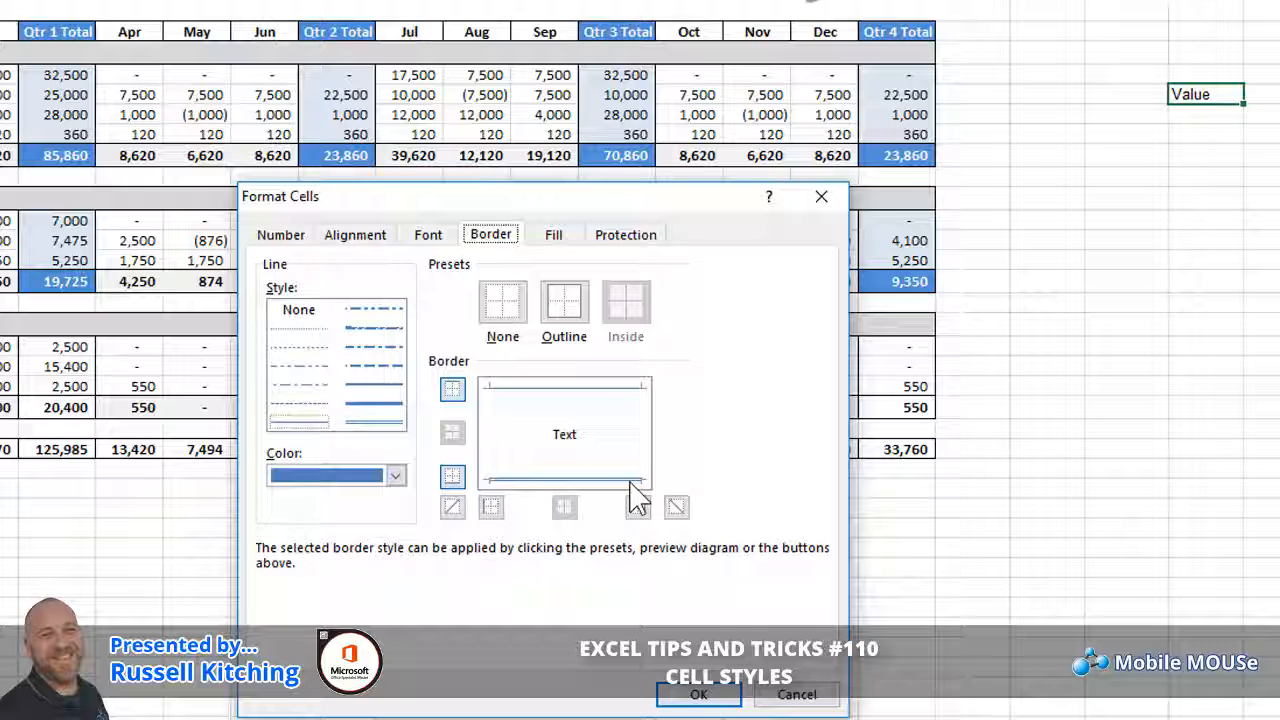
click(378, 404)
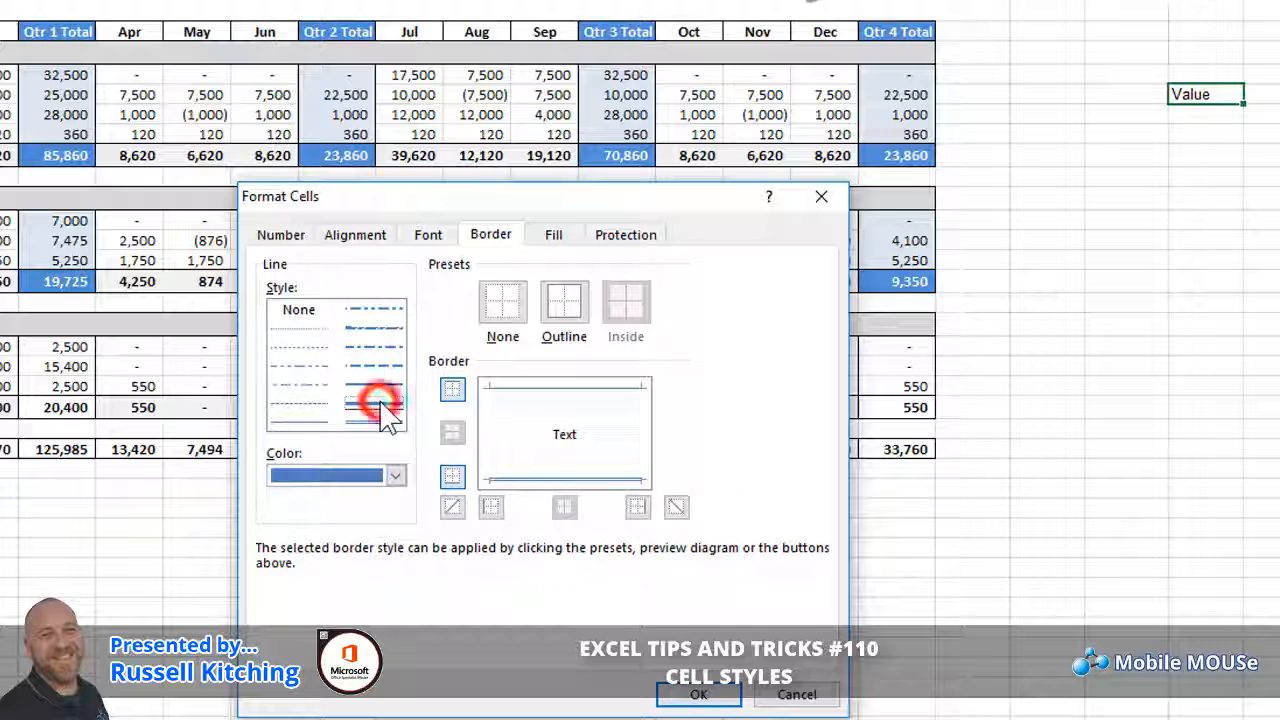
click(510, 481)
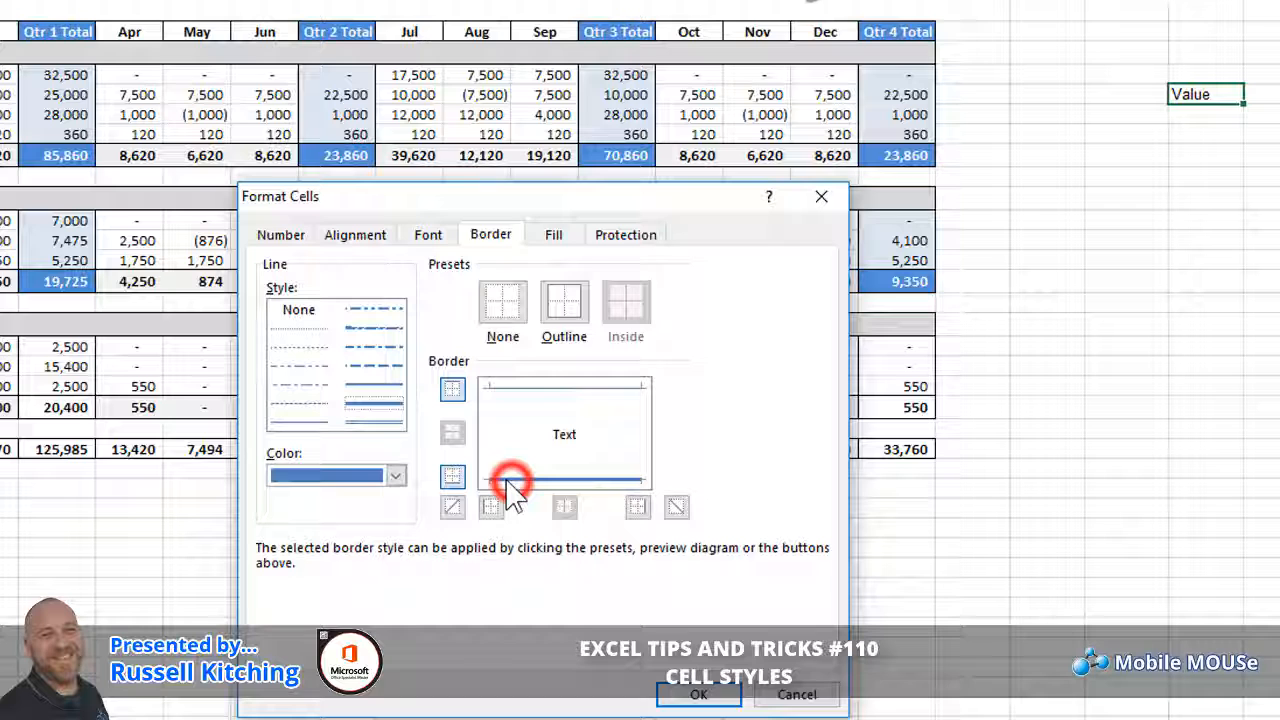
click(545, 385)
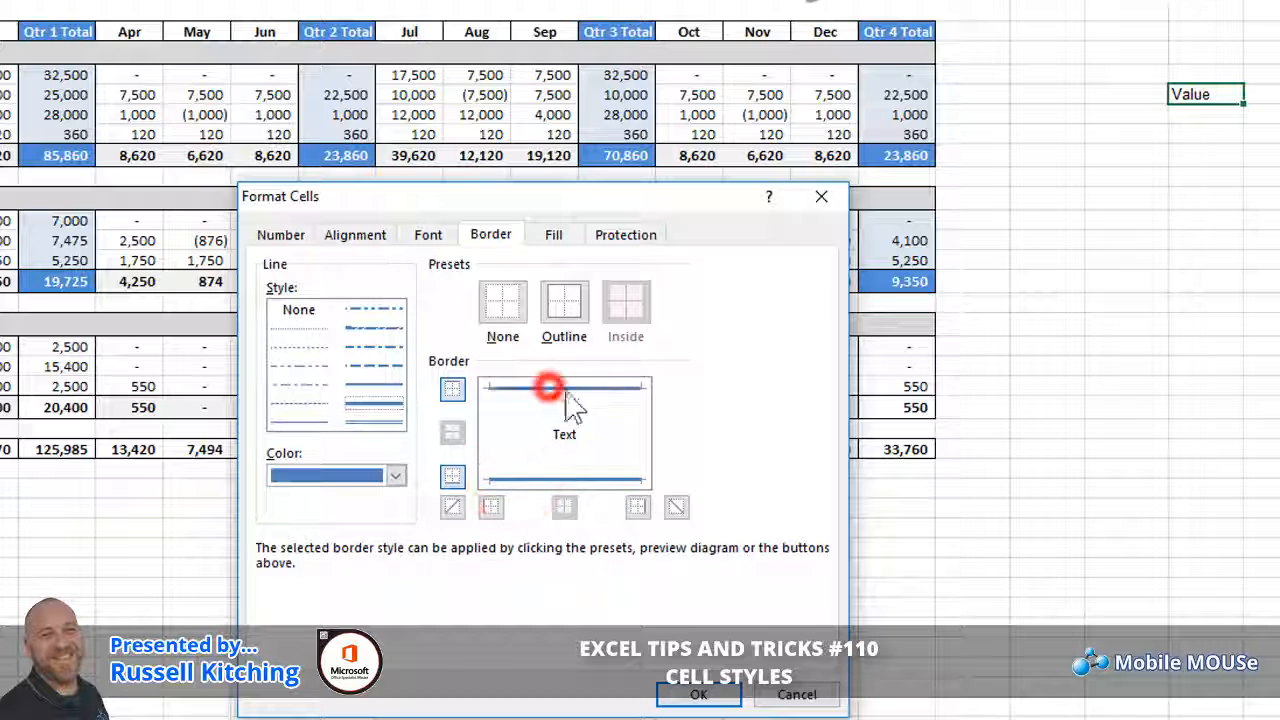
Step: Set the Total style's font size to 12 and font colour to red, and save the modified style
click(445, 243)
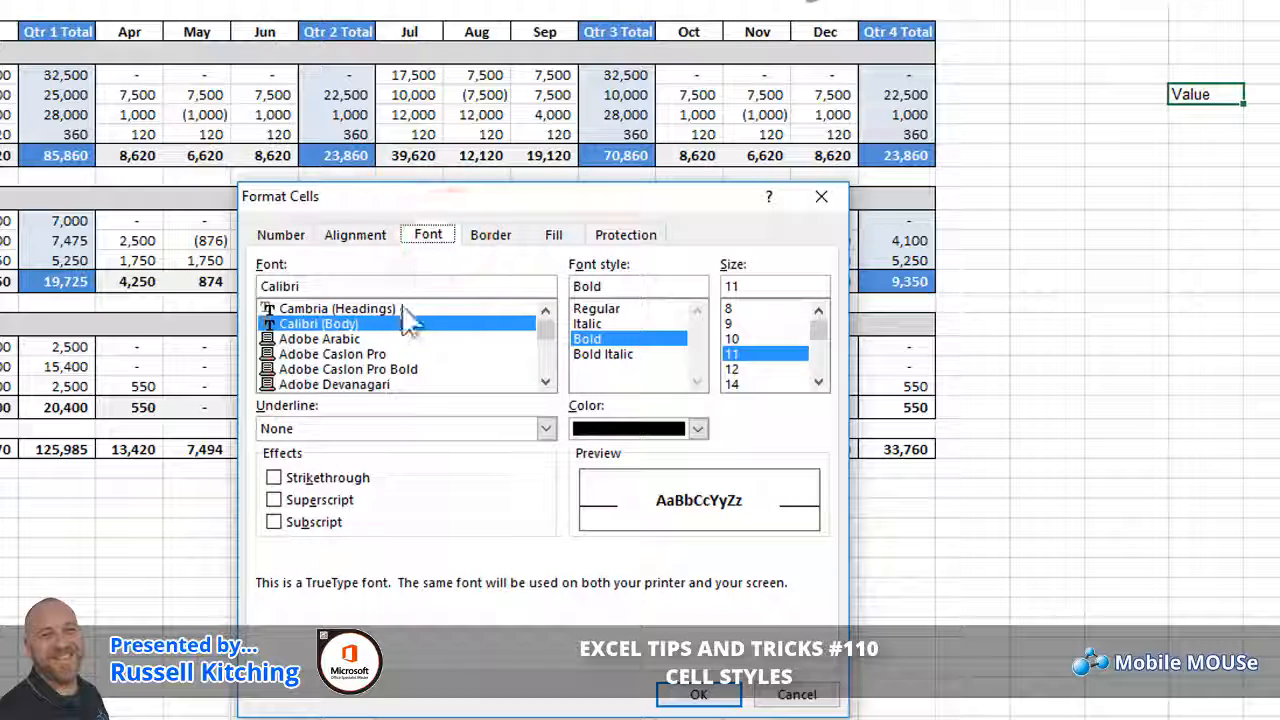
click(745, 369)
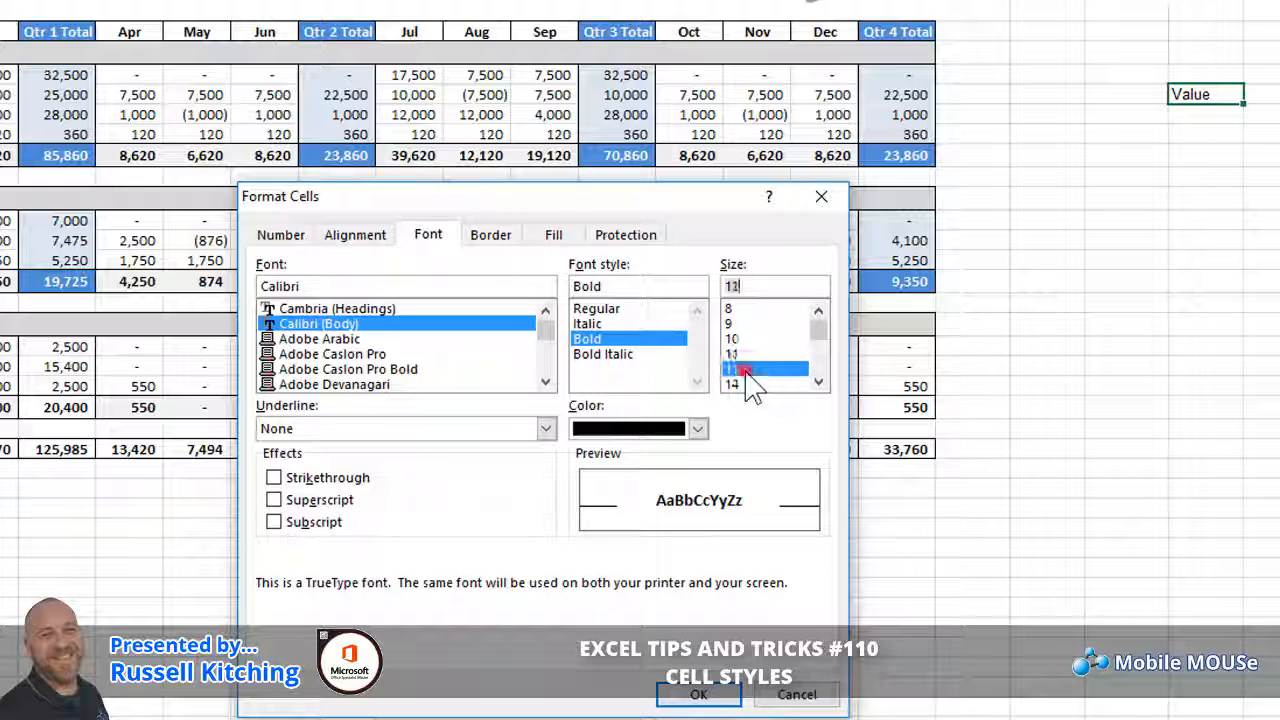
click(697, 428)
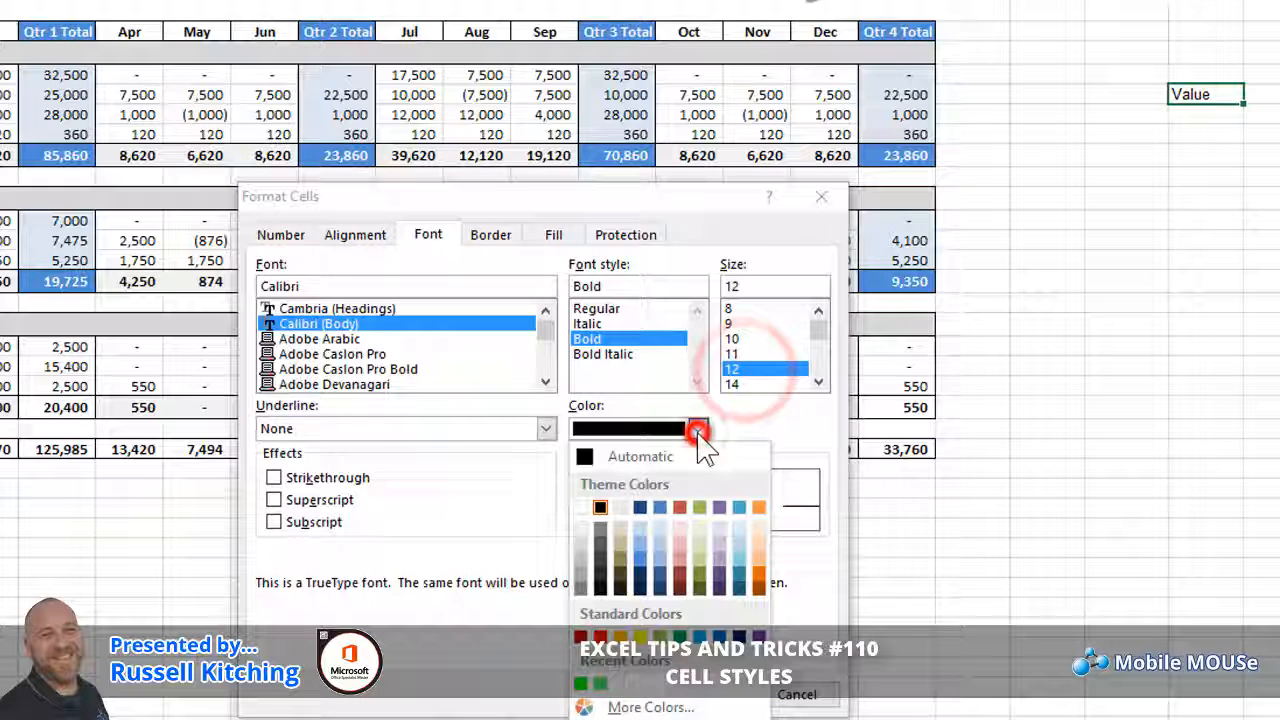
click(600, 636)
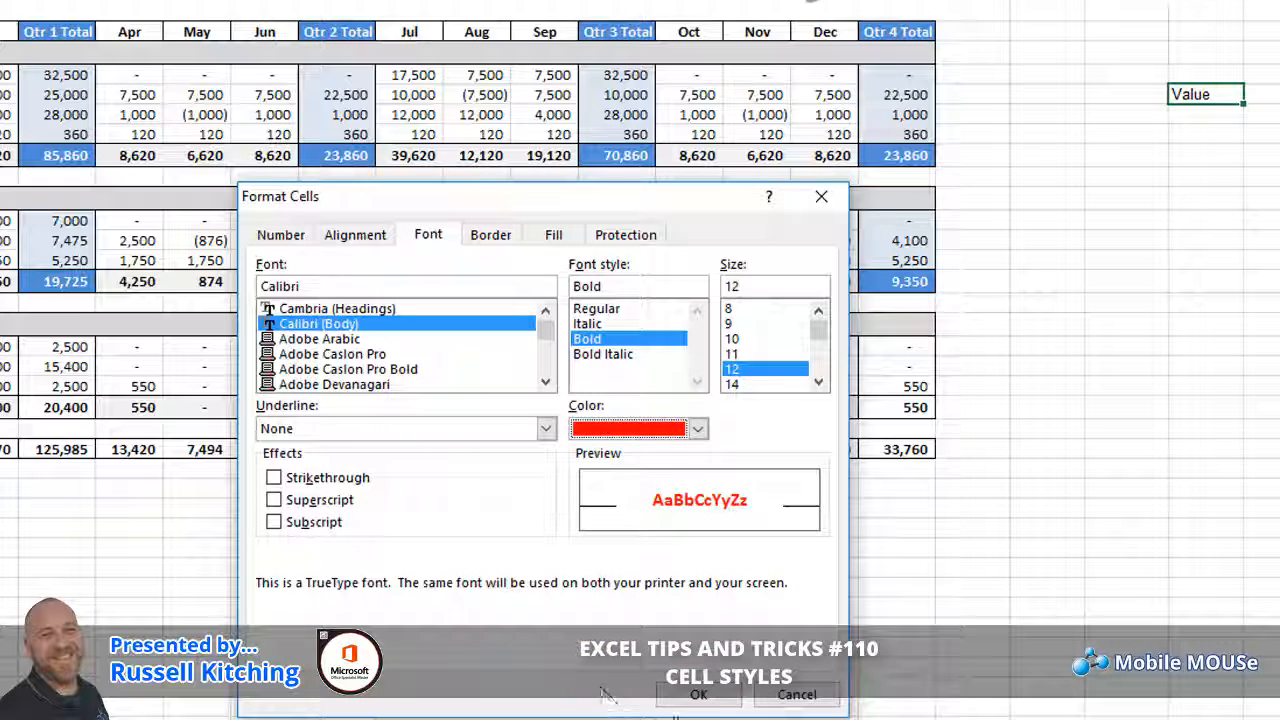
click(698, 694)
click(570, 621)
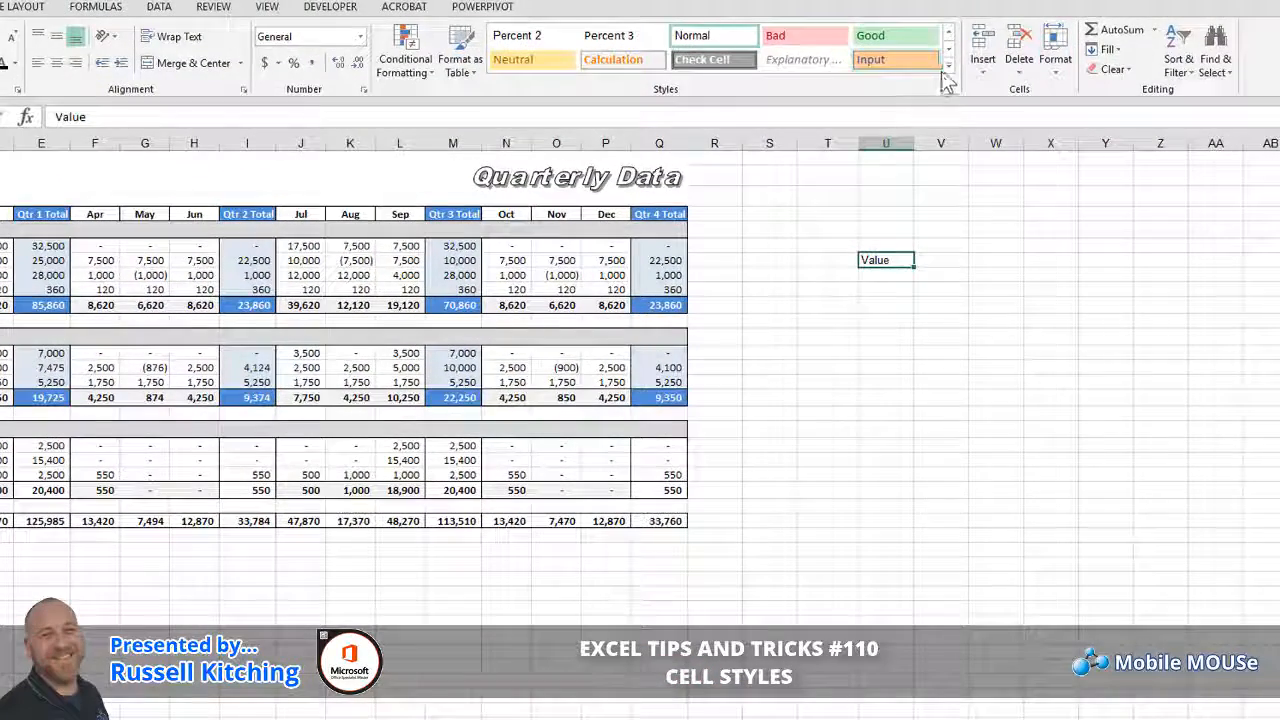
Step: Apply the modified Total cell style to the Value cell in column U
click(945, 70)
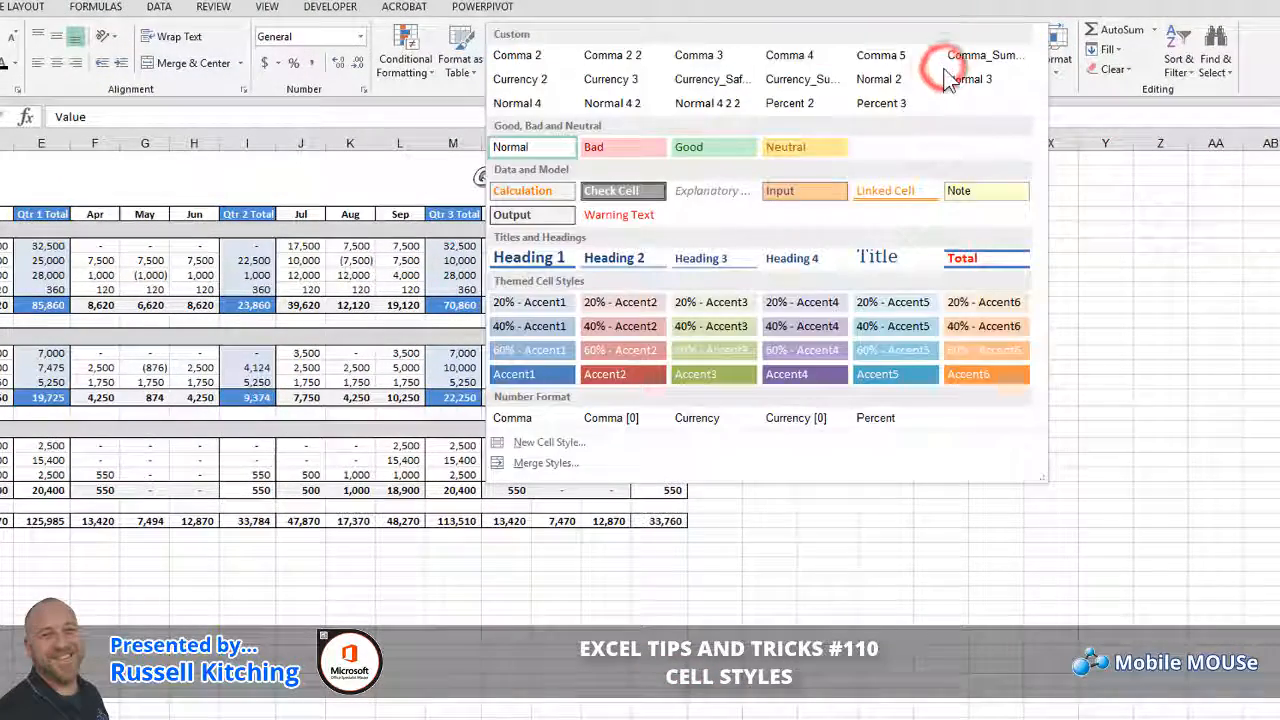
click(962, 258)
click(1050, 342)
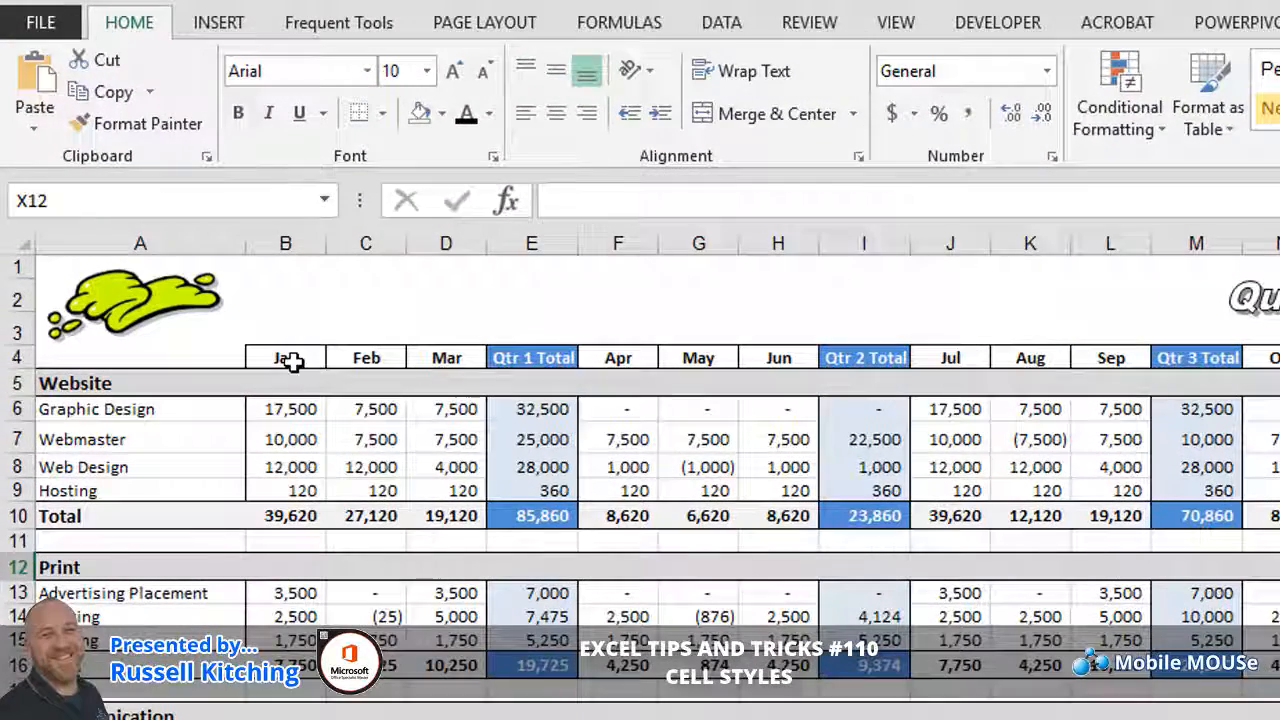
Step: Start a new cell style based on the Jan heading cell B4 and name it Heading Title
click(291, 362)
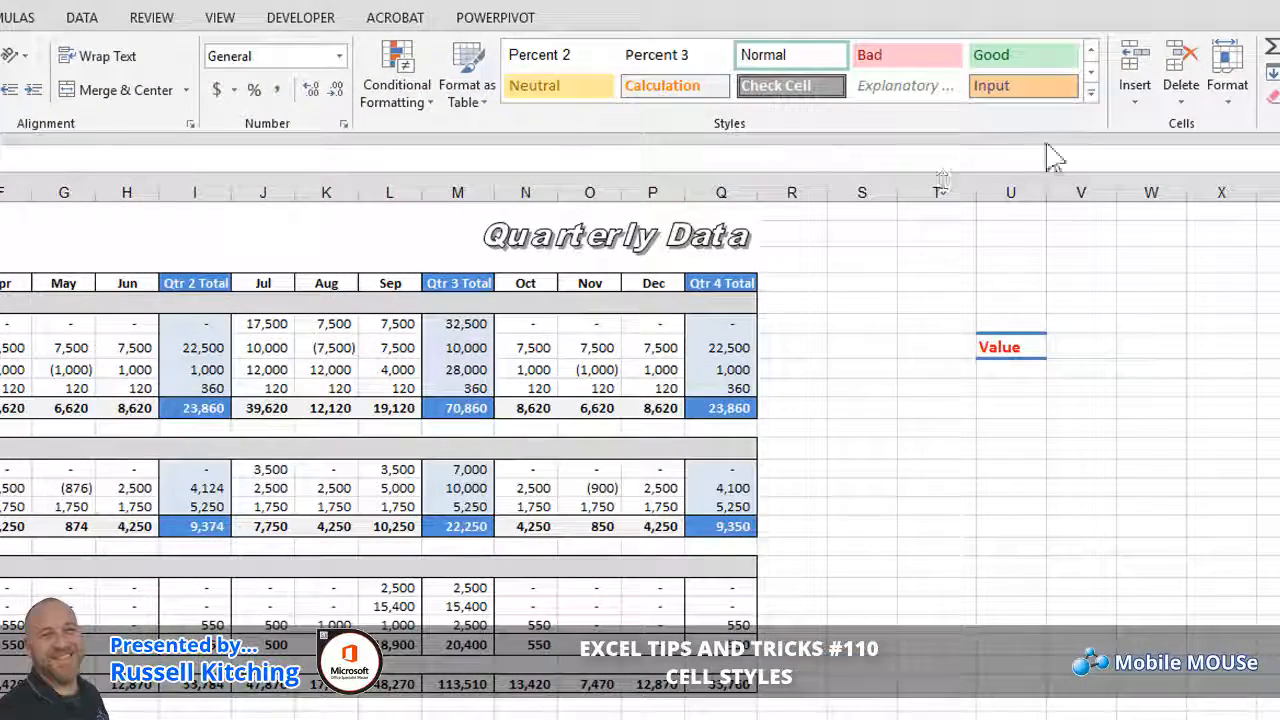
click(1091, 95)
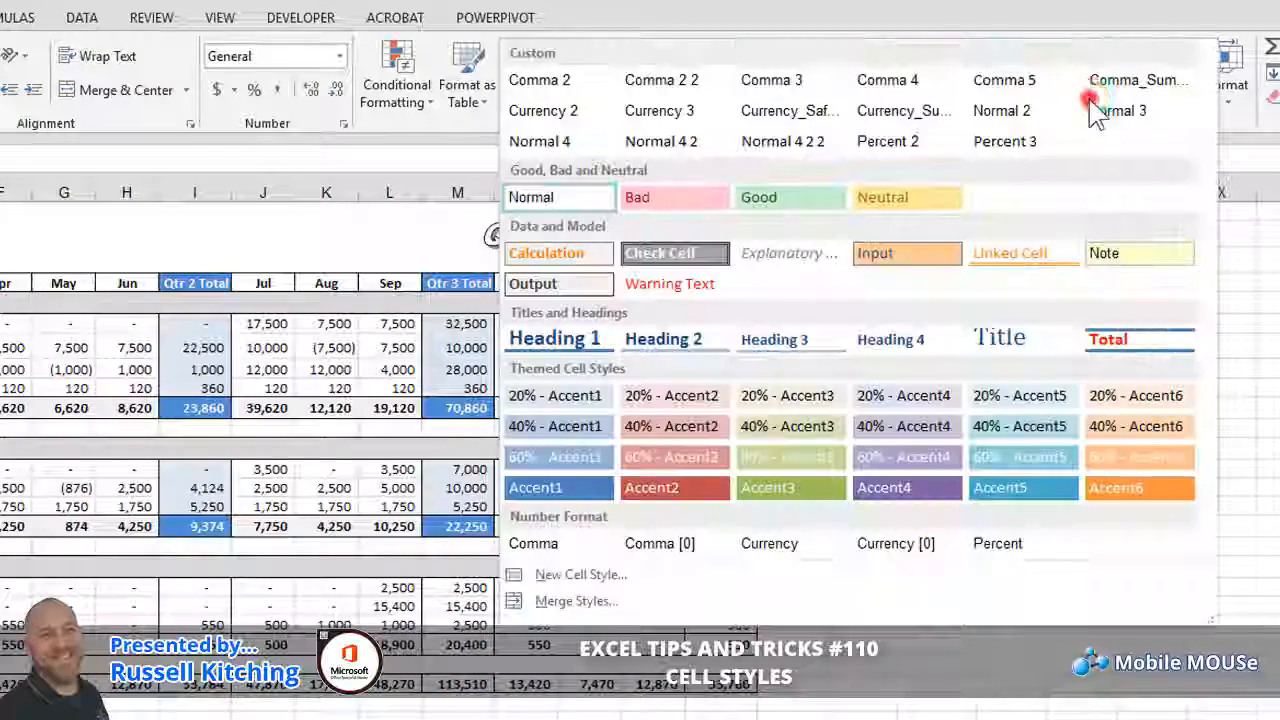
click(612, 576)
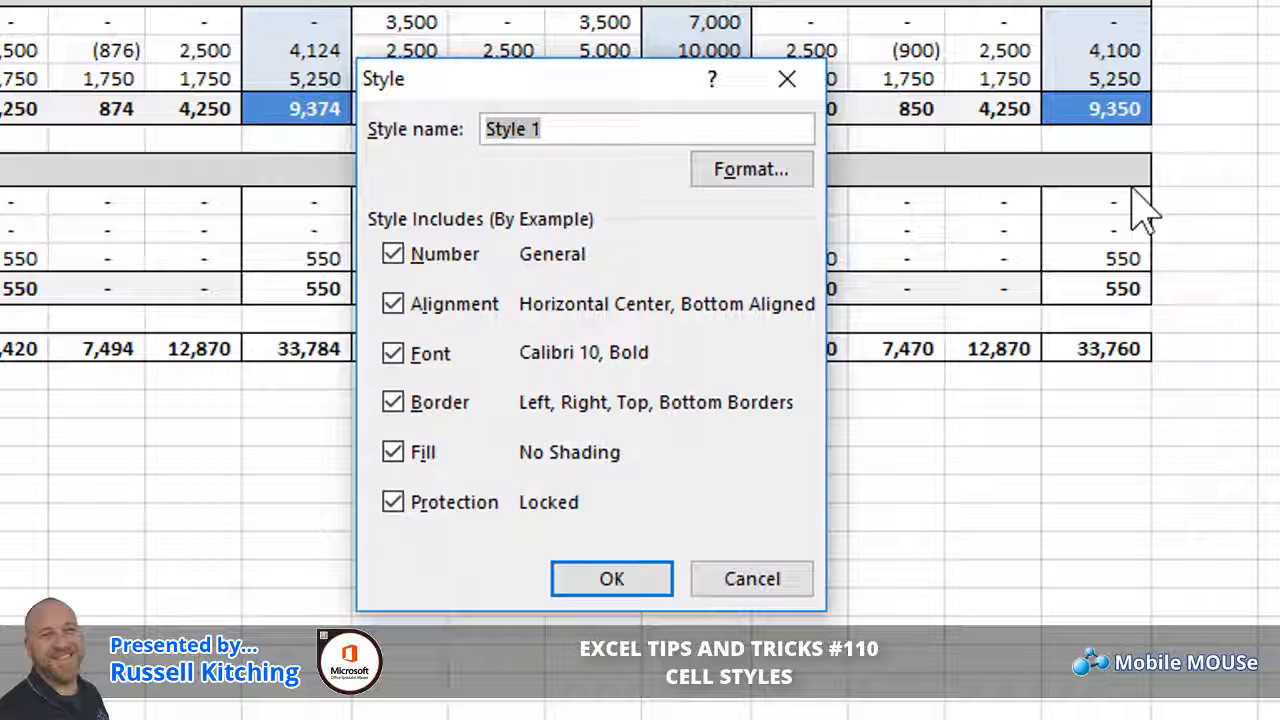
text(Heading Title)
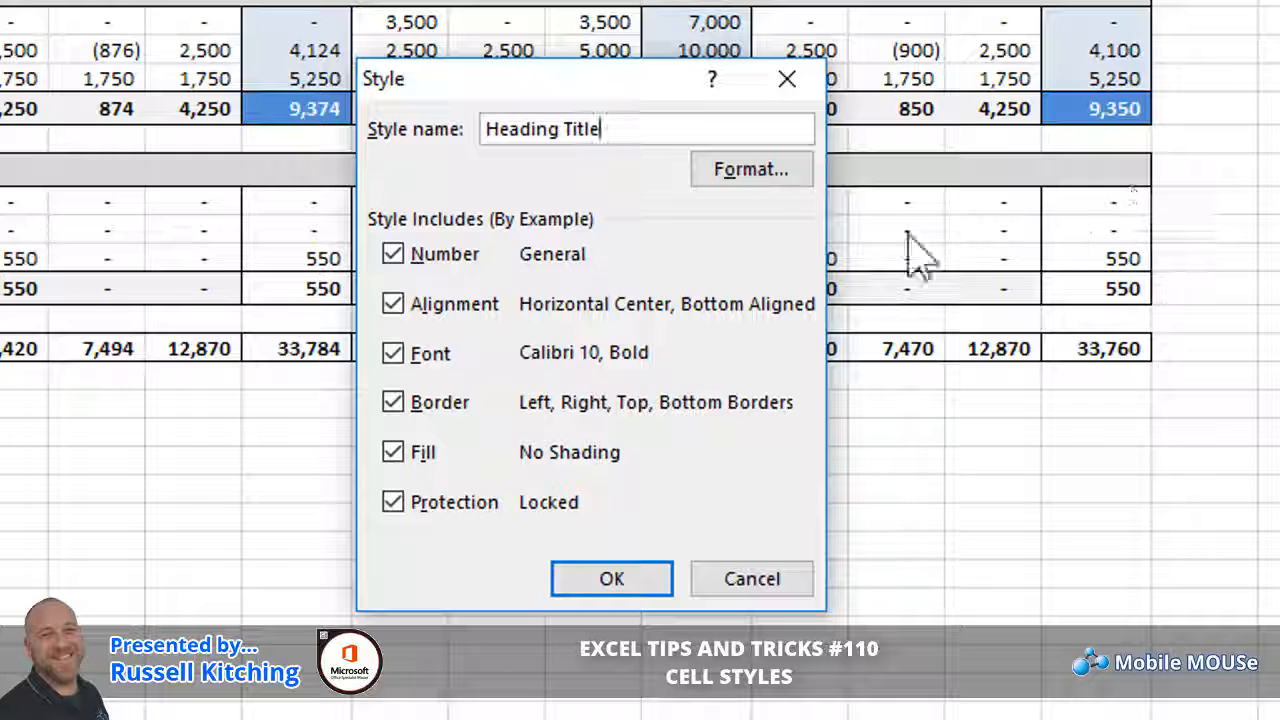
Step: Set the Heading Title style's font colour to white from the standard colour palette
click(762, 192)
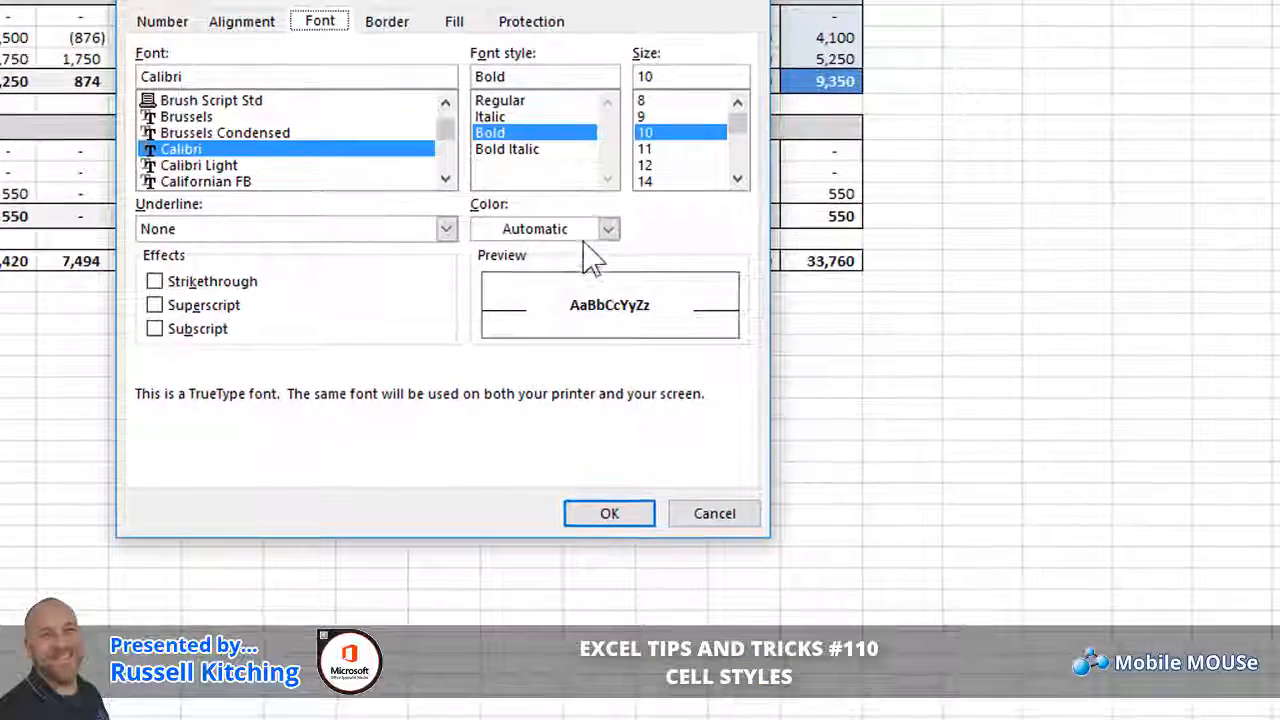
click(811, 305)
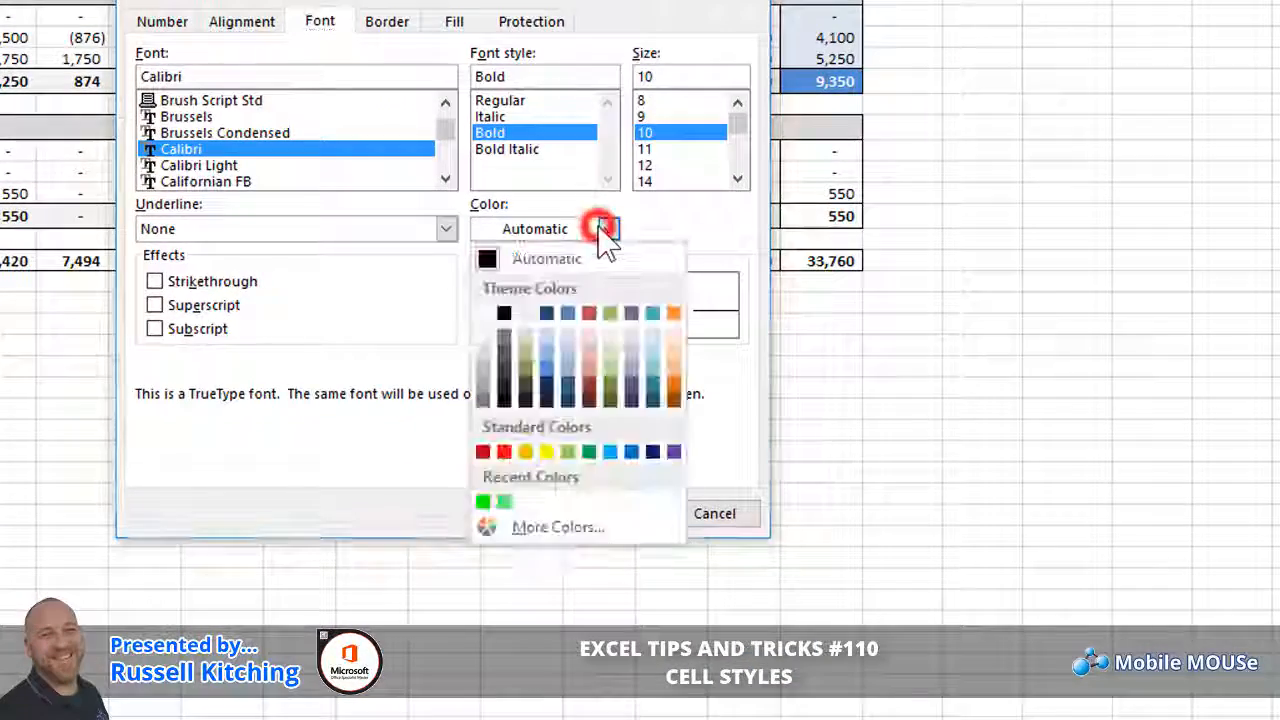
click(552, 527)
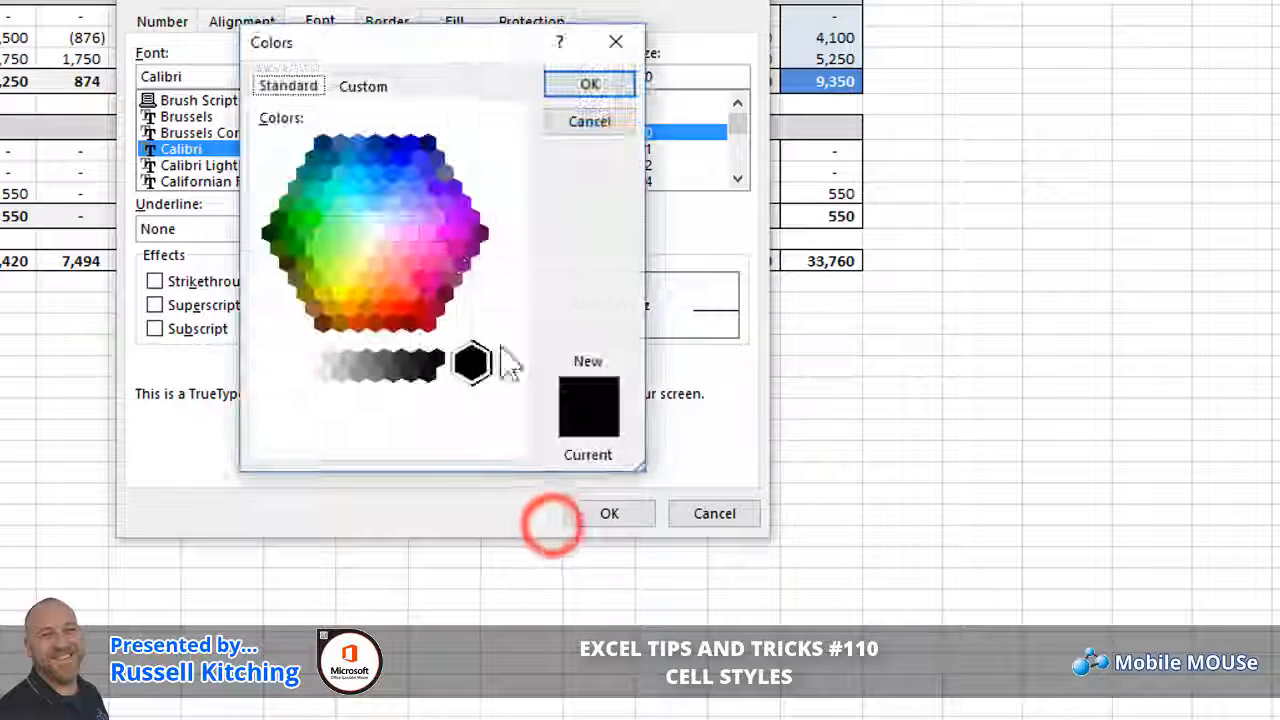
click(376, 233)
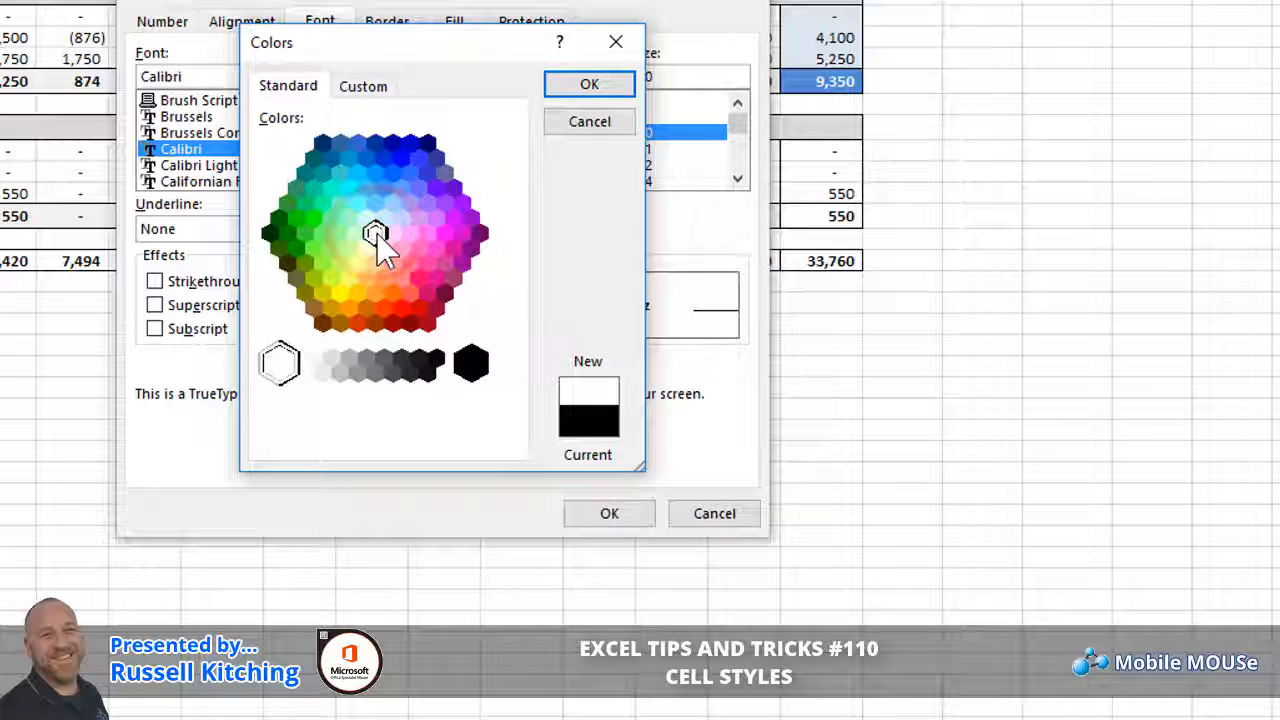
click(614, 86)
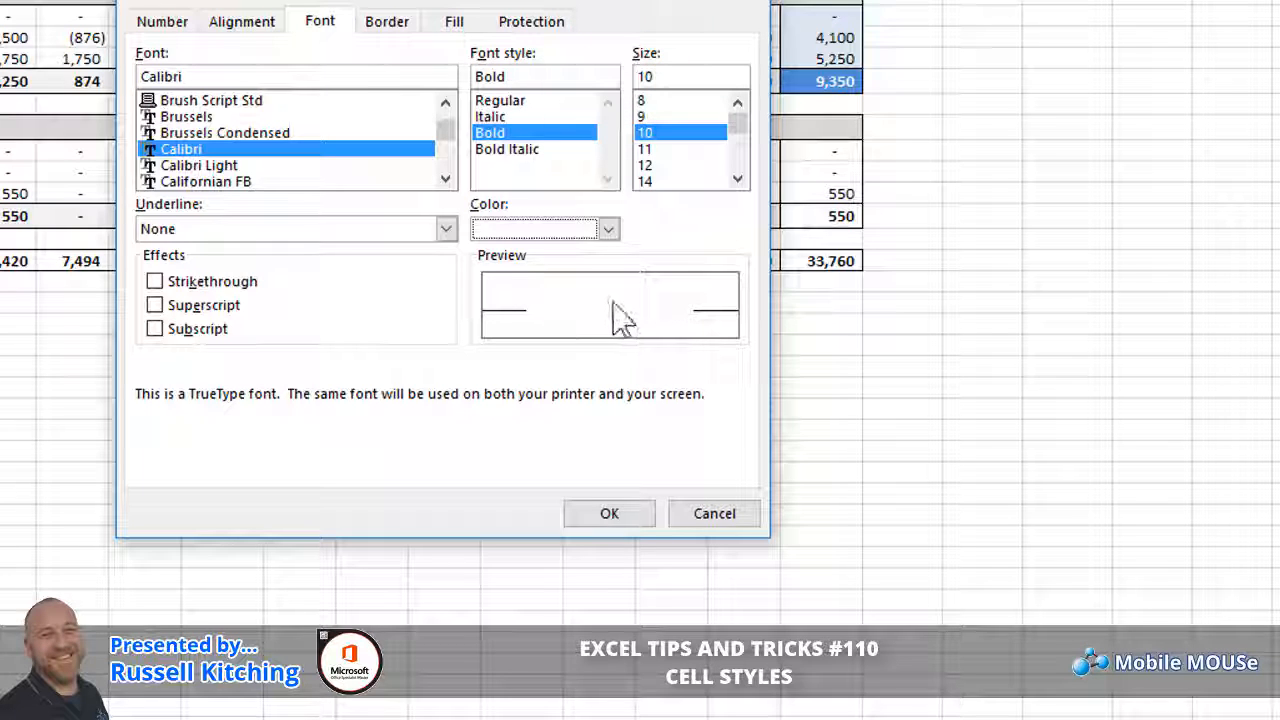
Step: Give the Heading Title style a black background fill
click(455, 24)
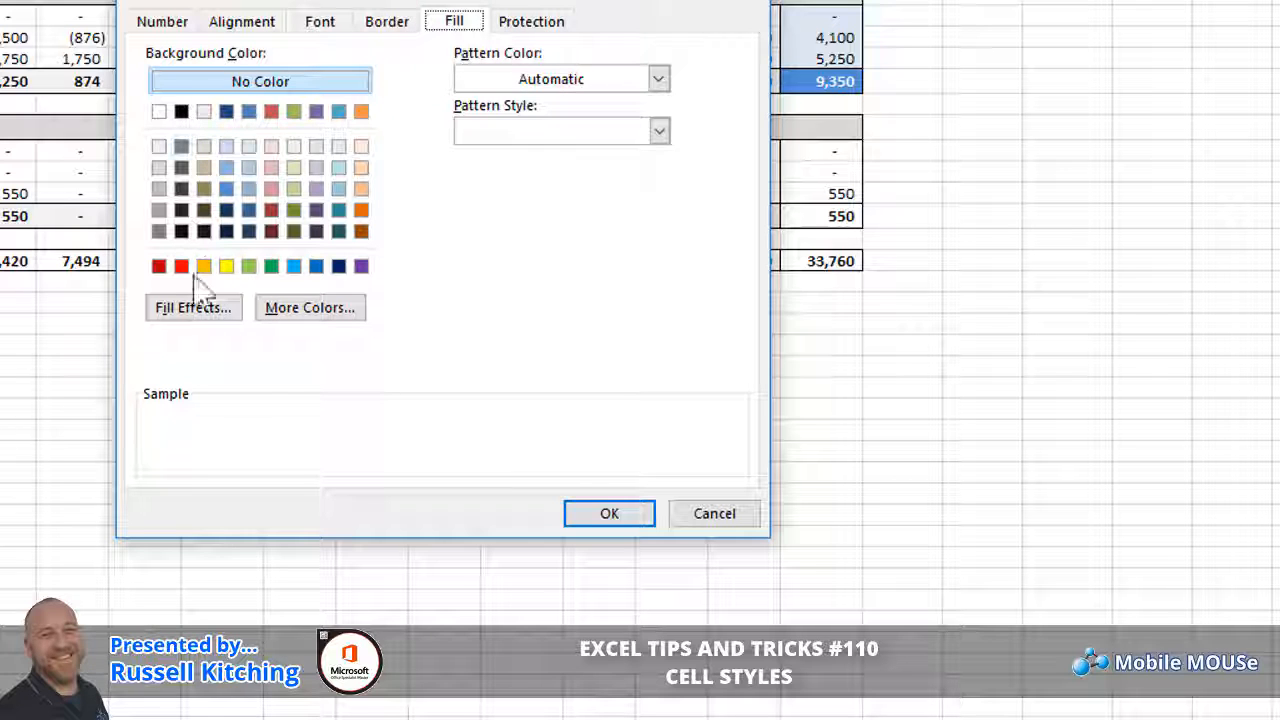
click(280, 312)
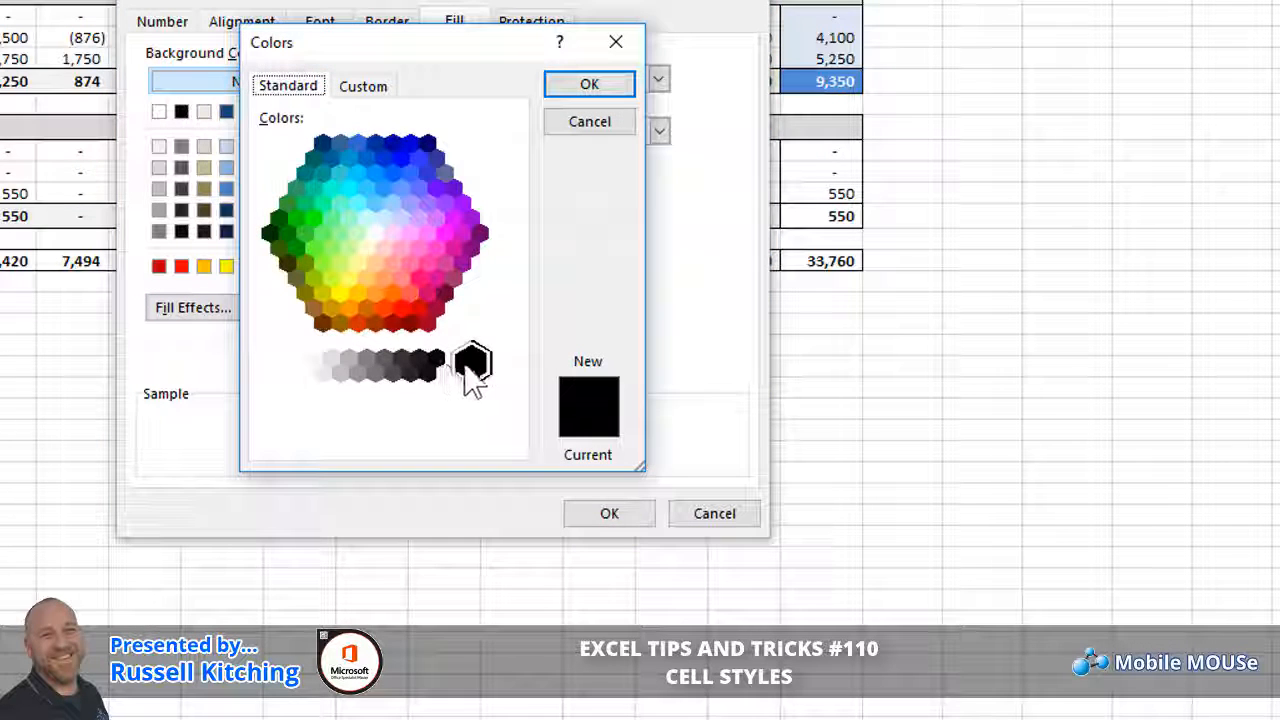
click(470, 362)
click(582, 86)
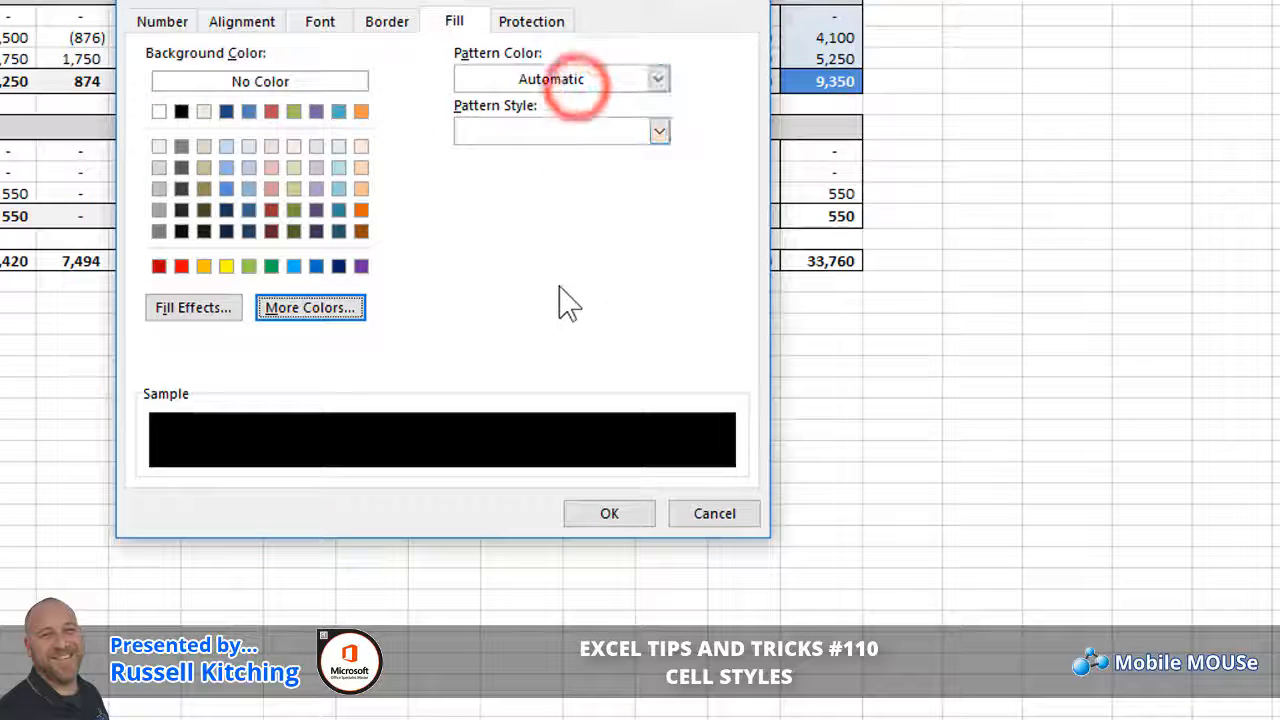
Step: Set the Heading Title style's horizontal alignment to Right (Indent) and save the new style
click(265, 24)
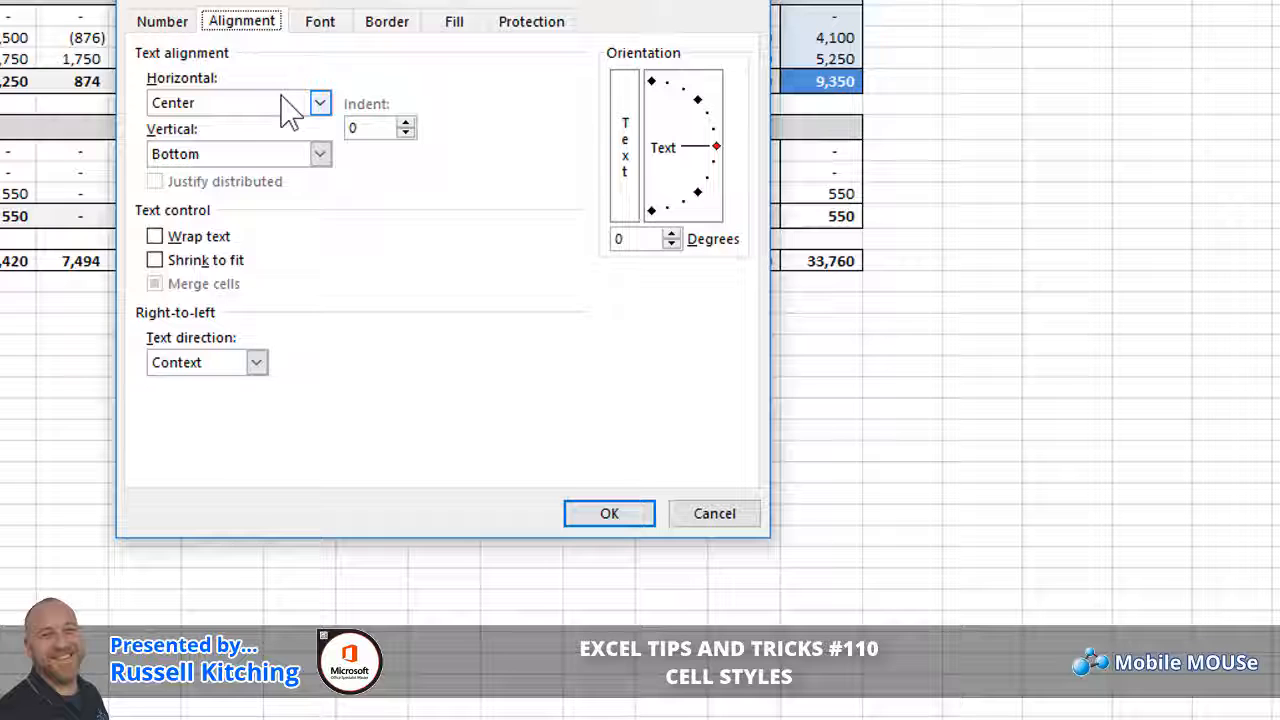
click(281, 103)
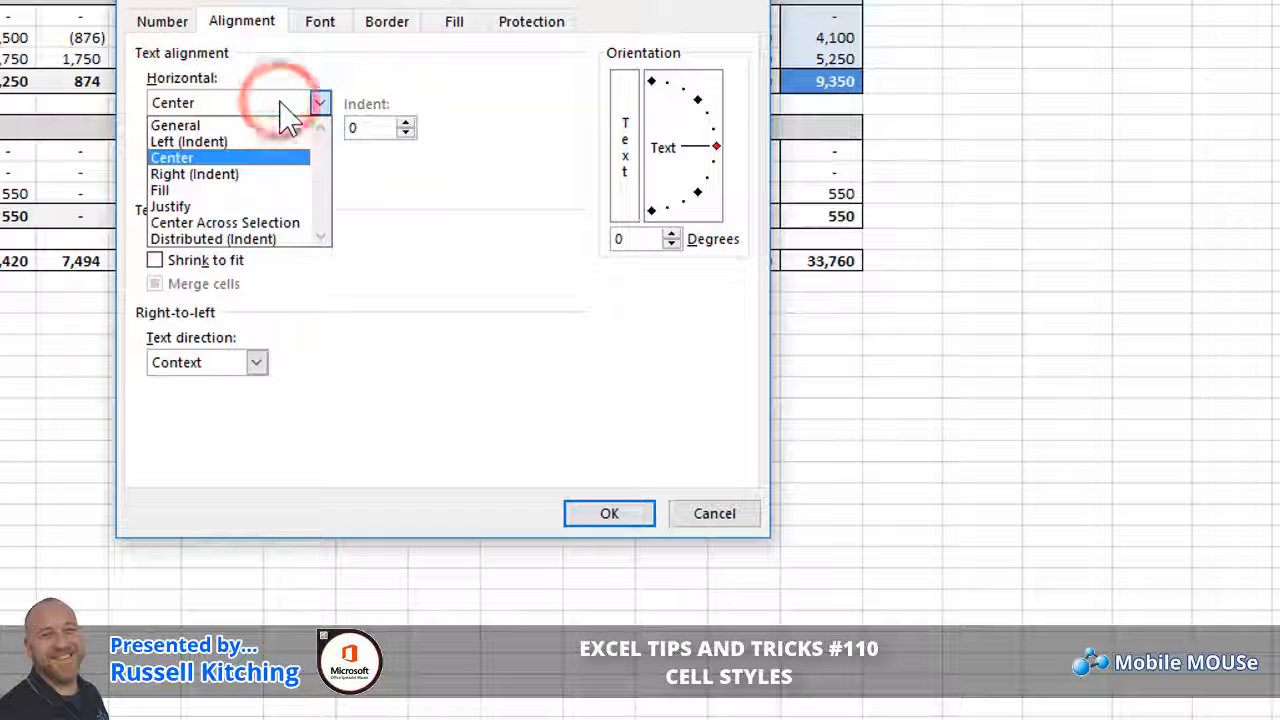
click(240, 175)
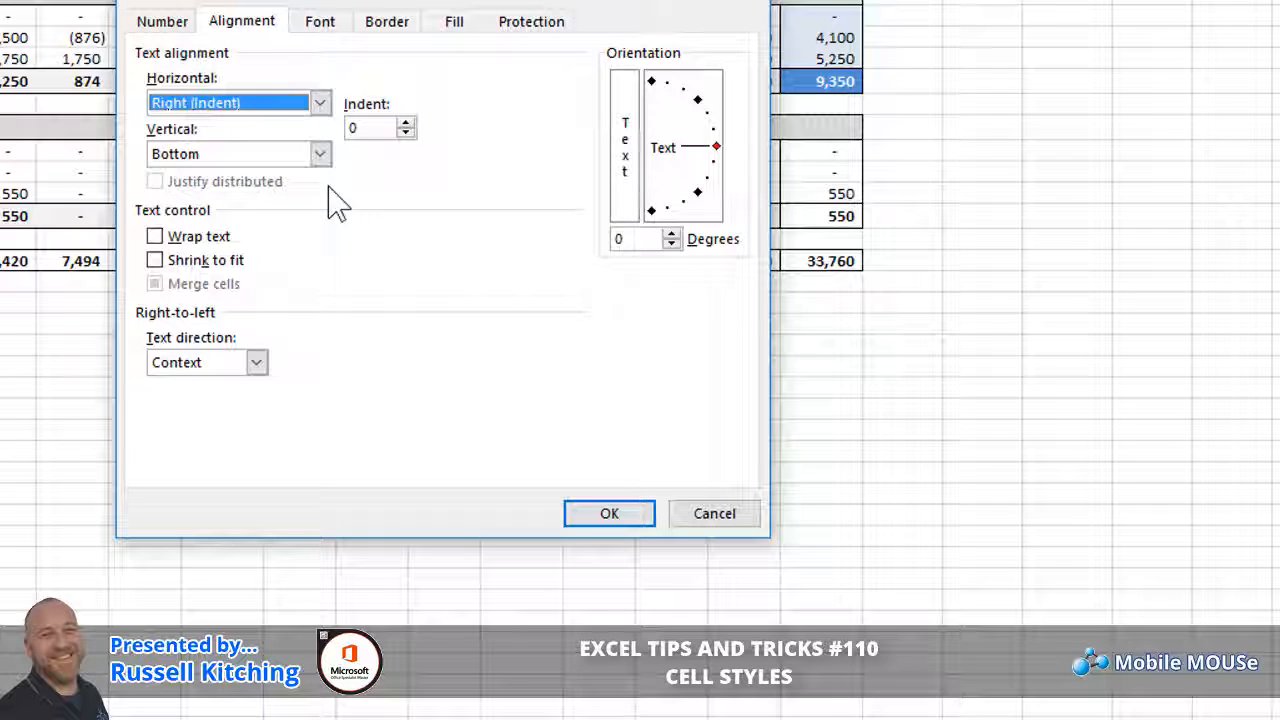
click(617, 512)
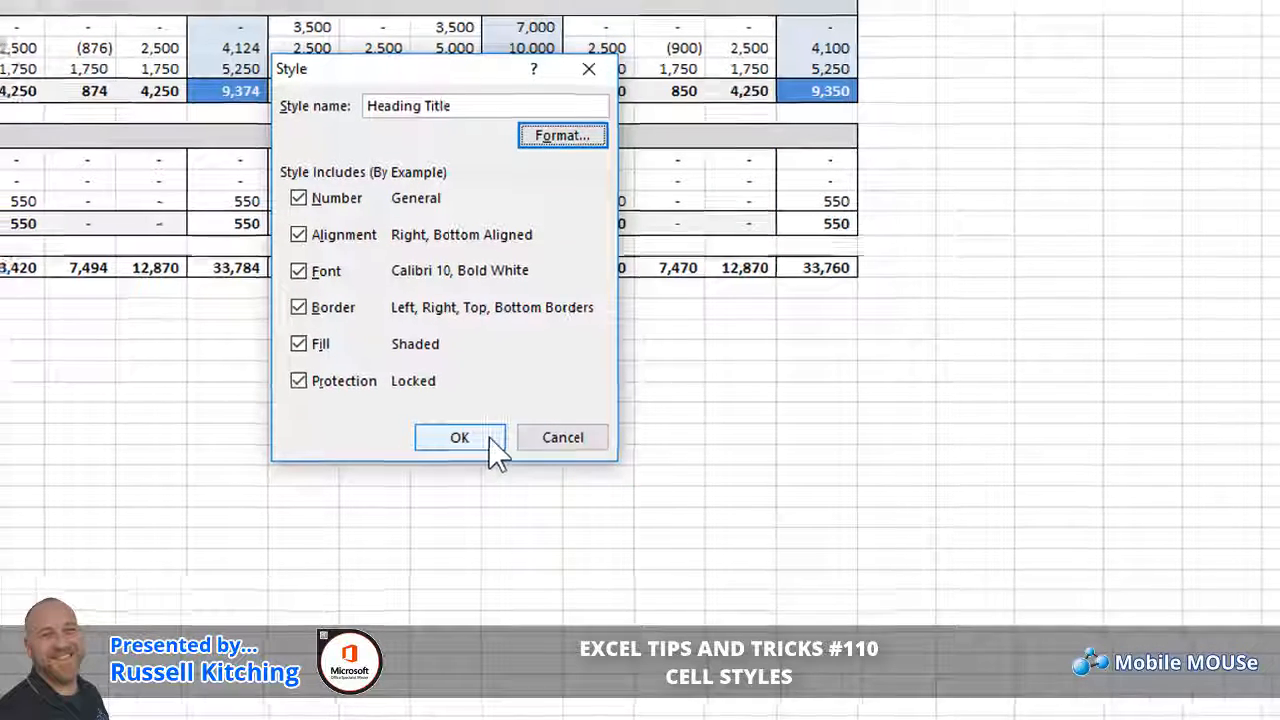
click(490, 437)
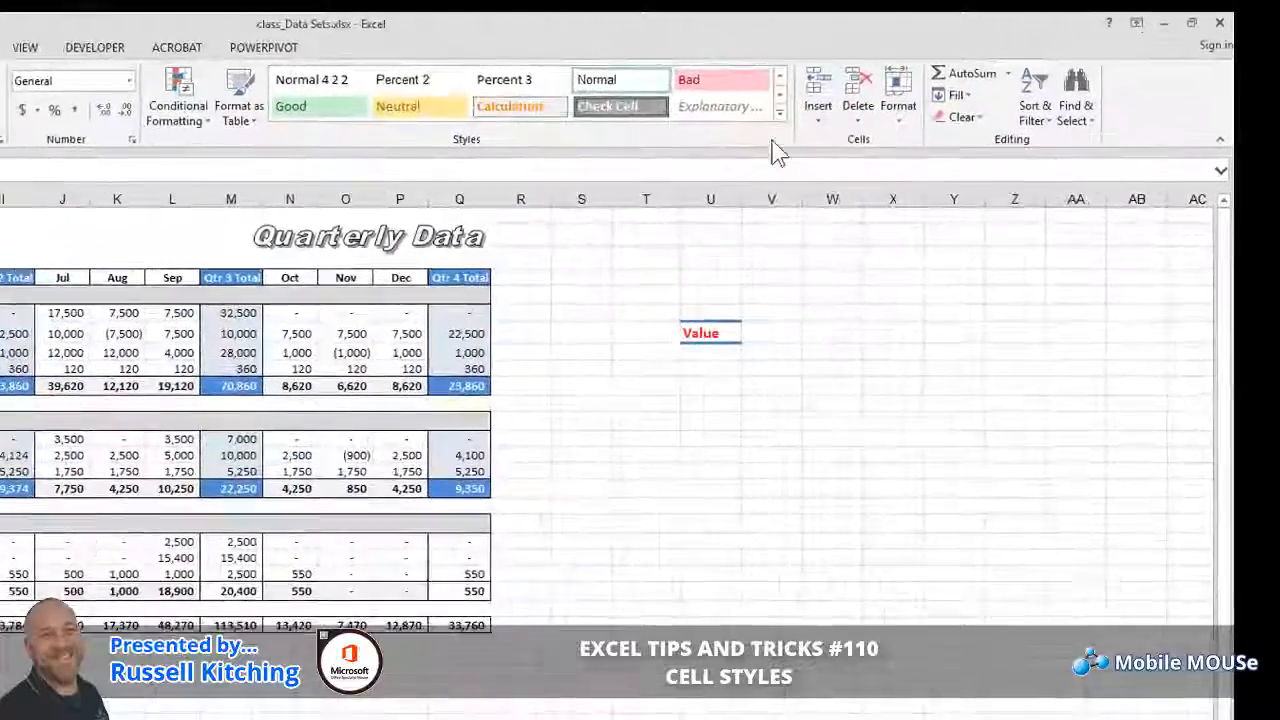
Step: Apply the Heading Title cell style to all the month headings Jan to Dec, leaving out the quarter total headings
click(915, 88)
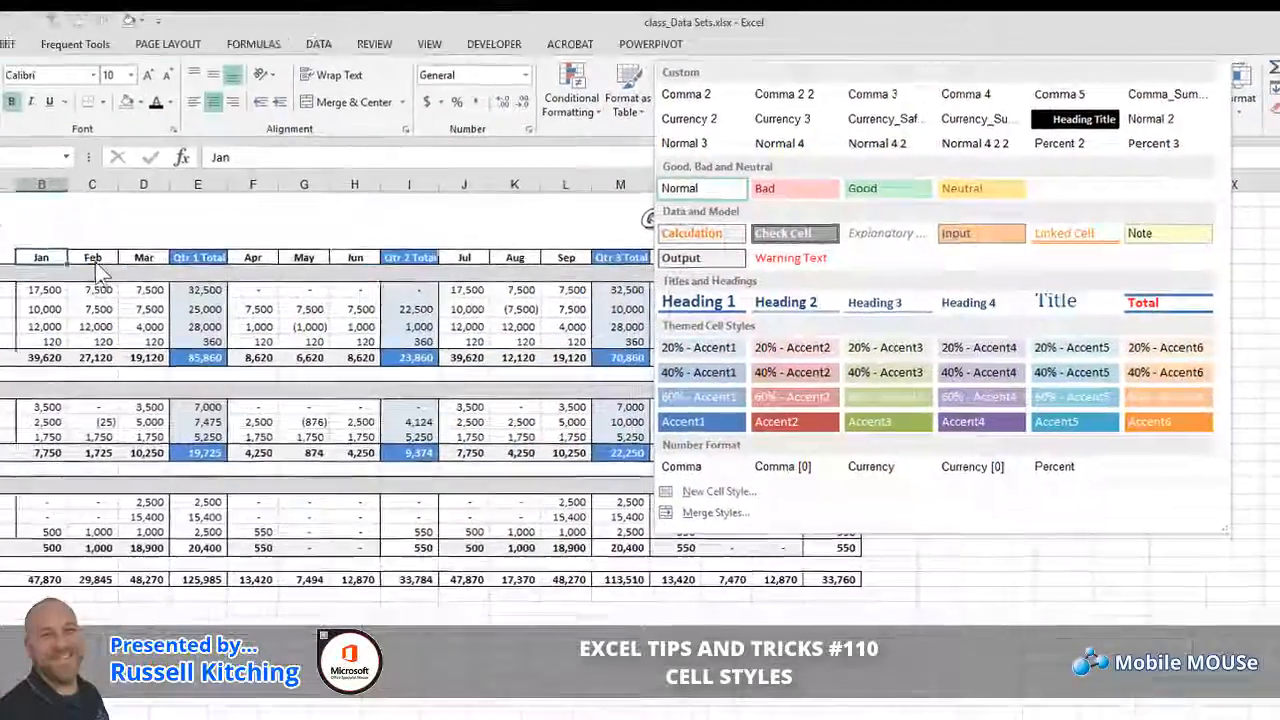
click(150, 254)
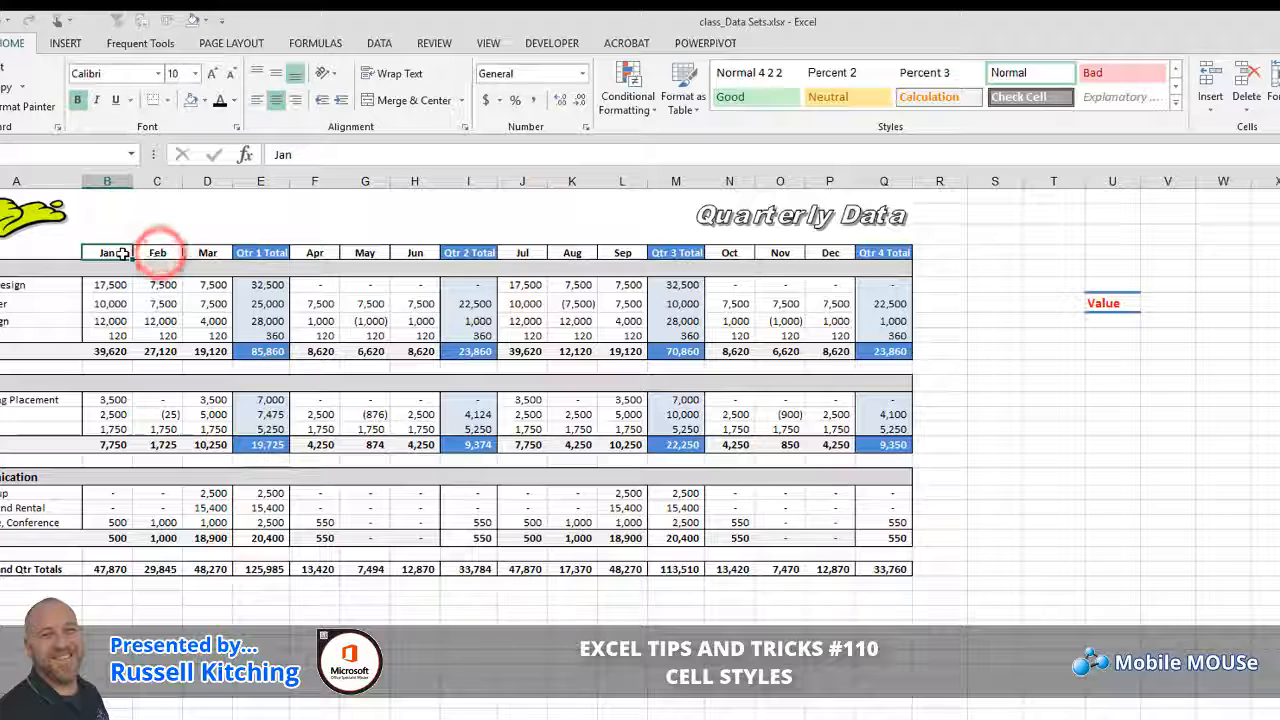
drag(114, 254, 206, 252)
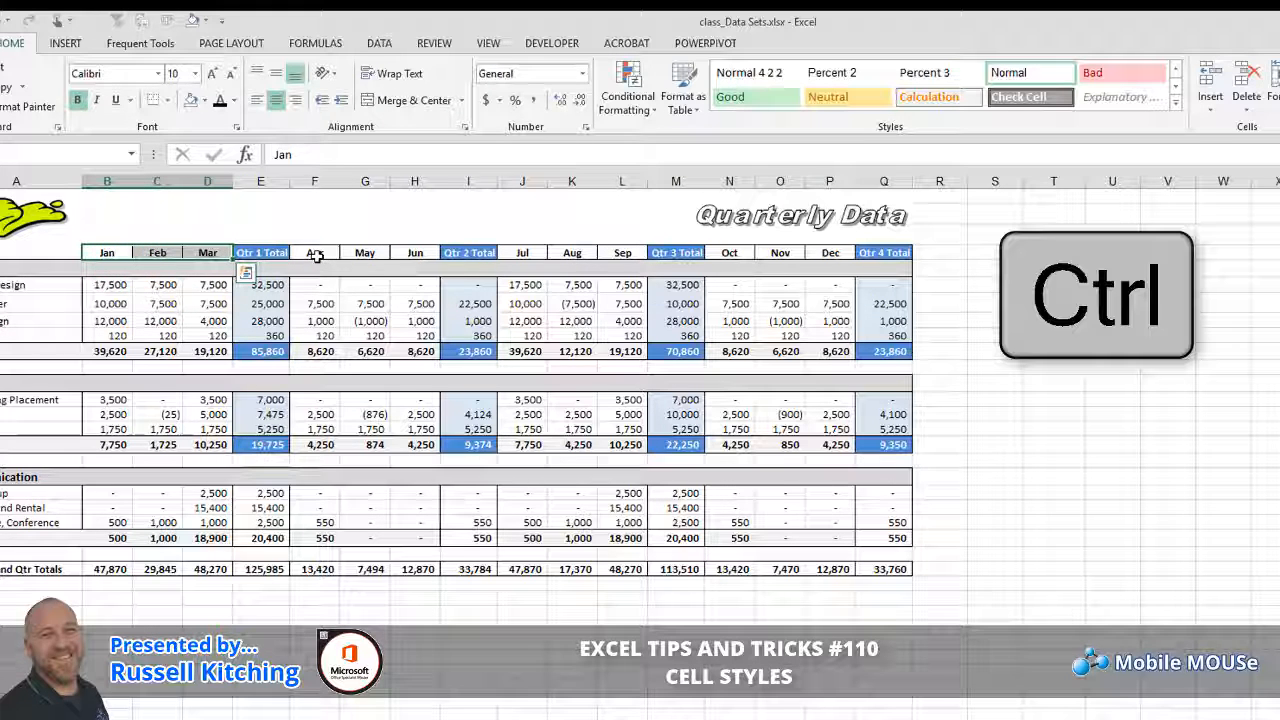
drag(320, 254, 414, 253)
drag(508, 252, 590, 254)
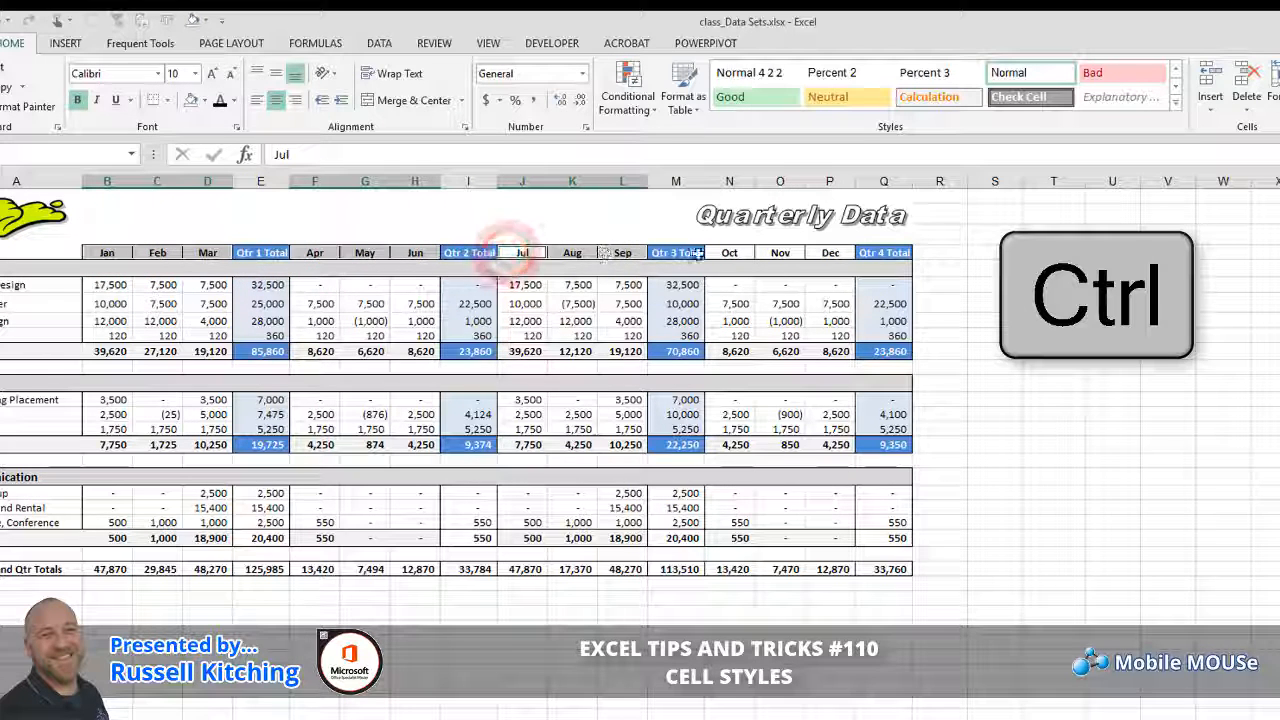
drag(732, 252, 818, 257)
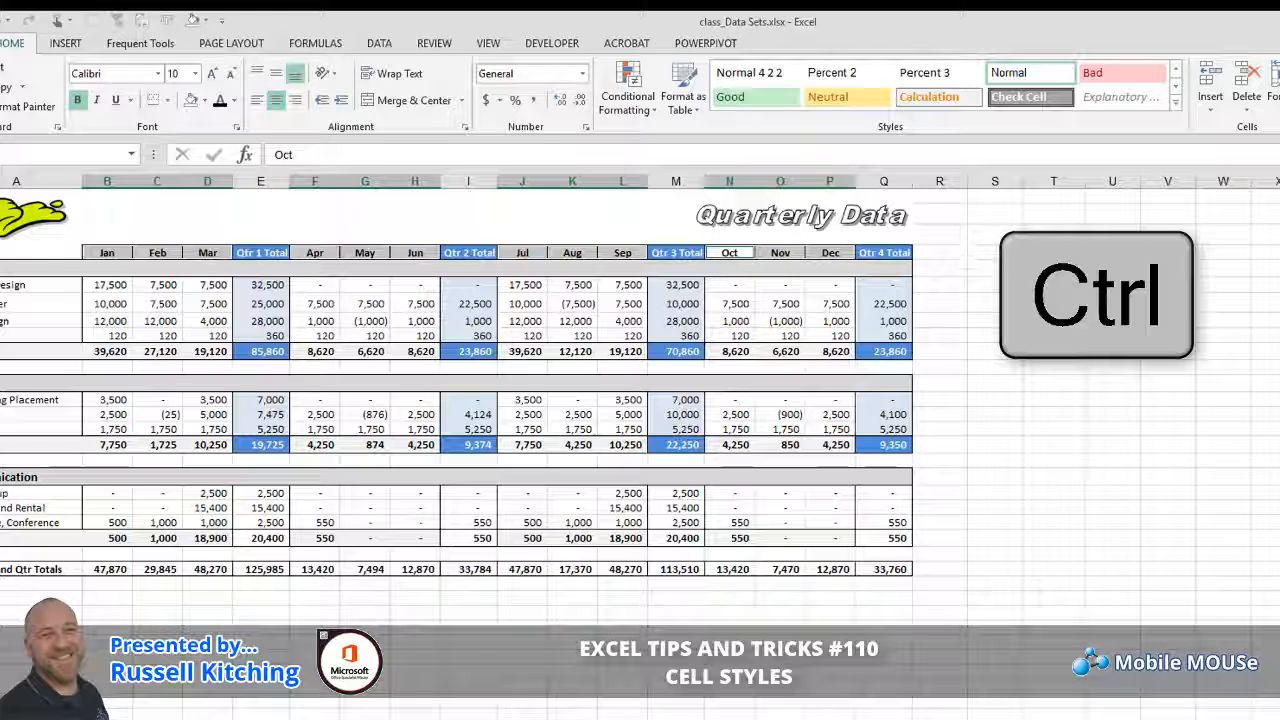
click(1177, 108)
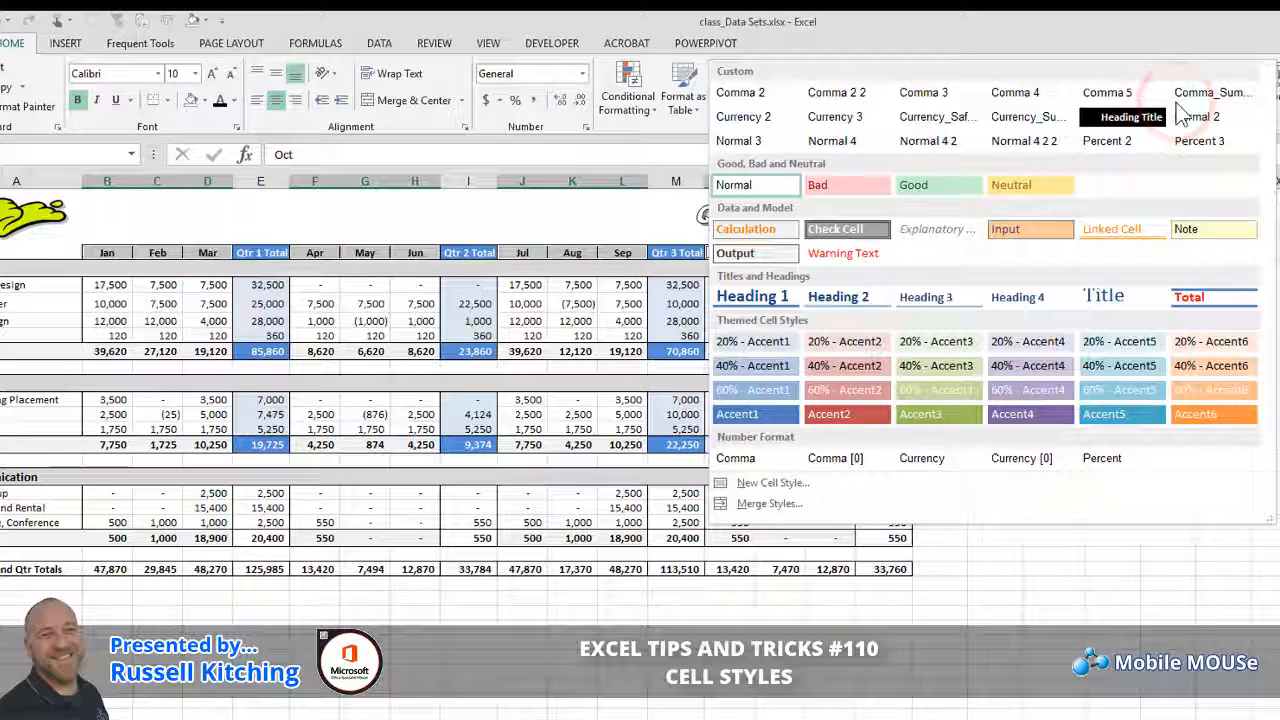
click(1150, 117)
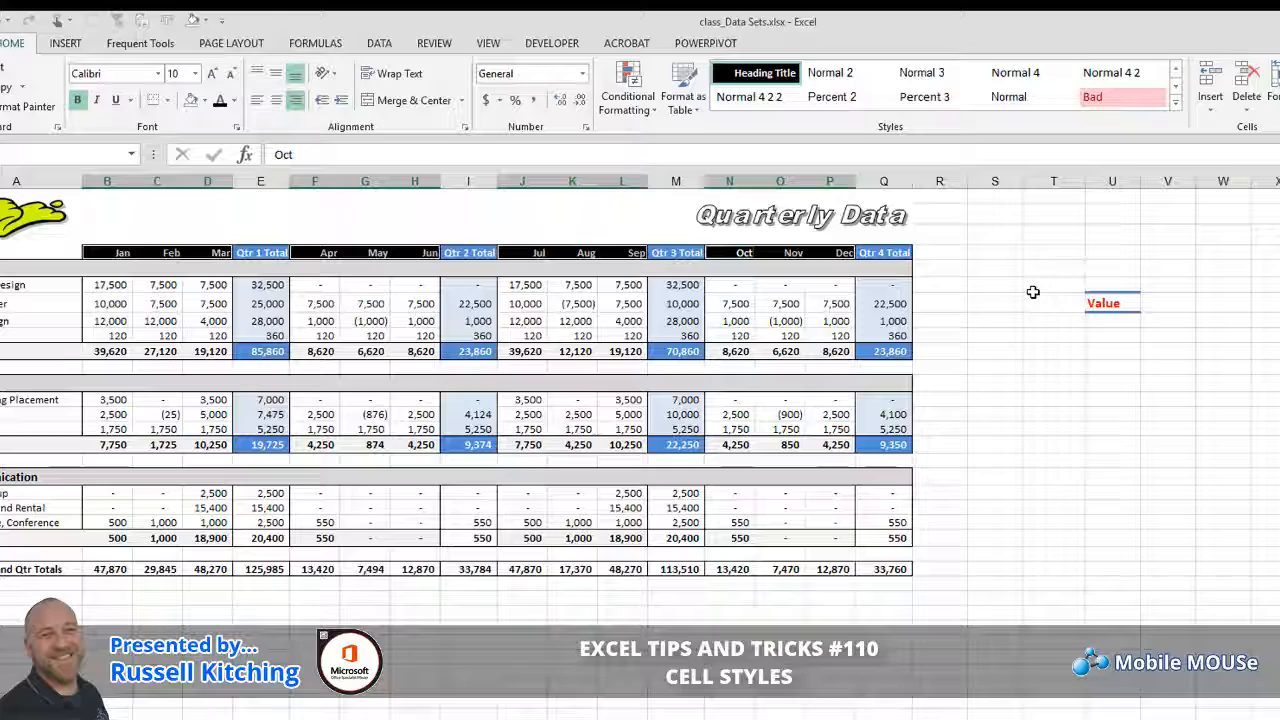
Step: Inspect the custom number format of the first section's Qtr 1 subtotal in cell E10
click(262, 351)
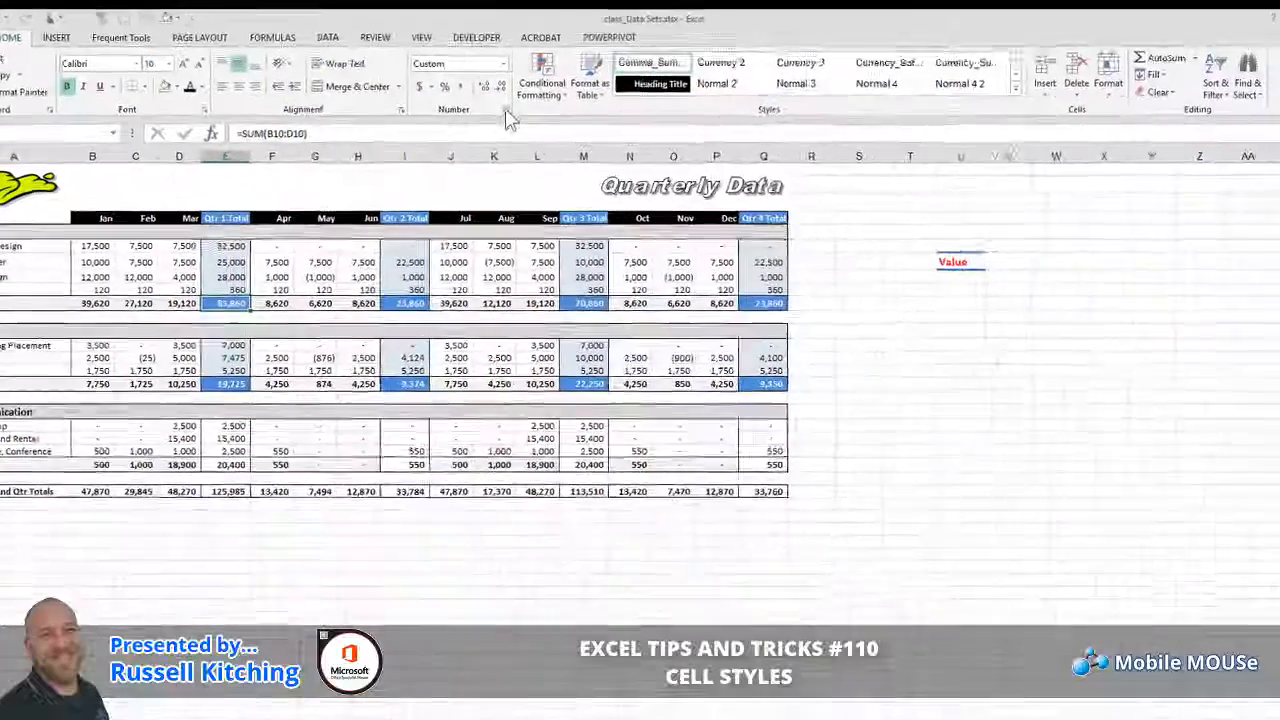
click(753, 163)
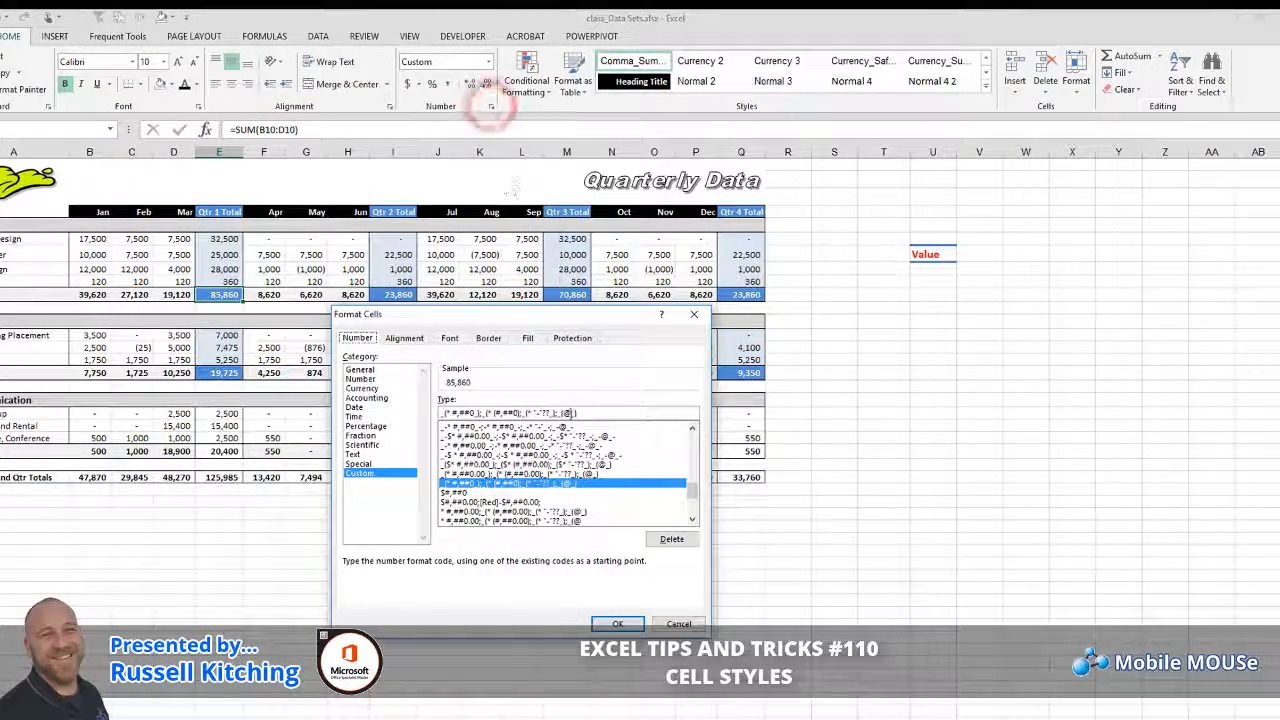
click(679, 623)
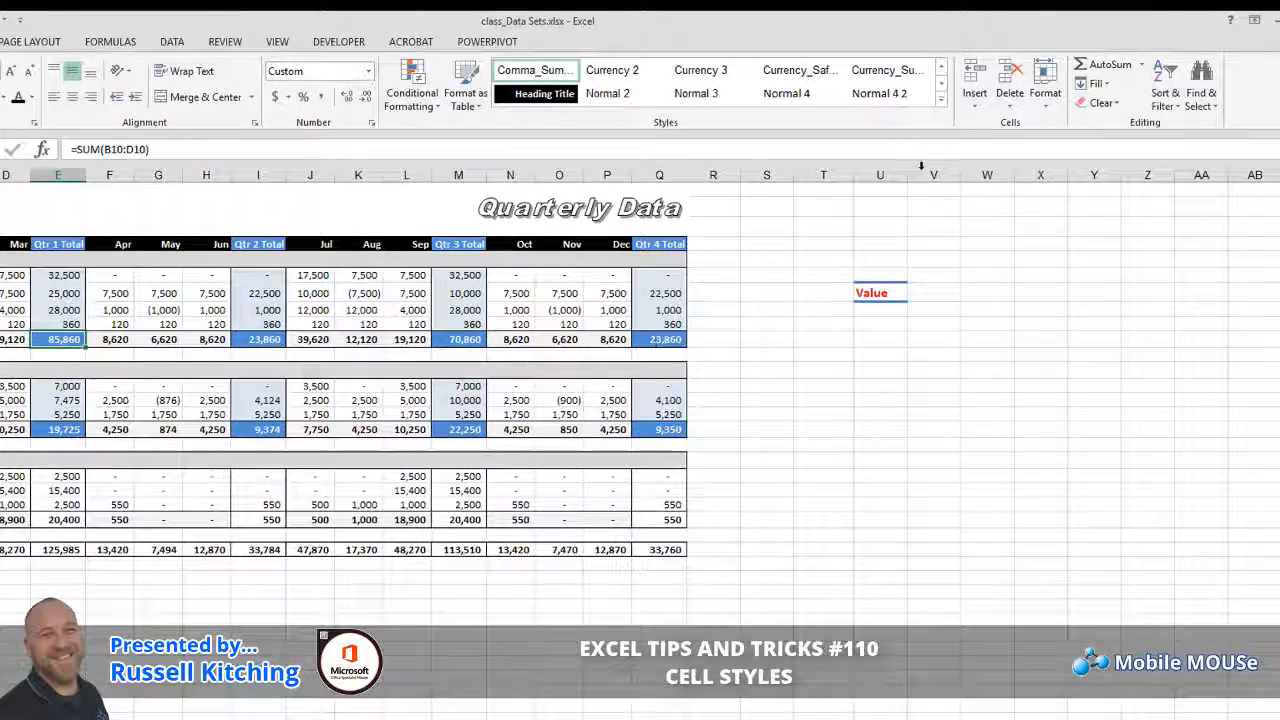
Step: Create a new cell style named SubTotal from the existing formatting of cell E10 and check for it among the custom styles
click(942, 104)
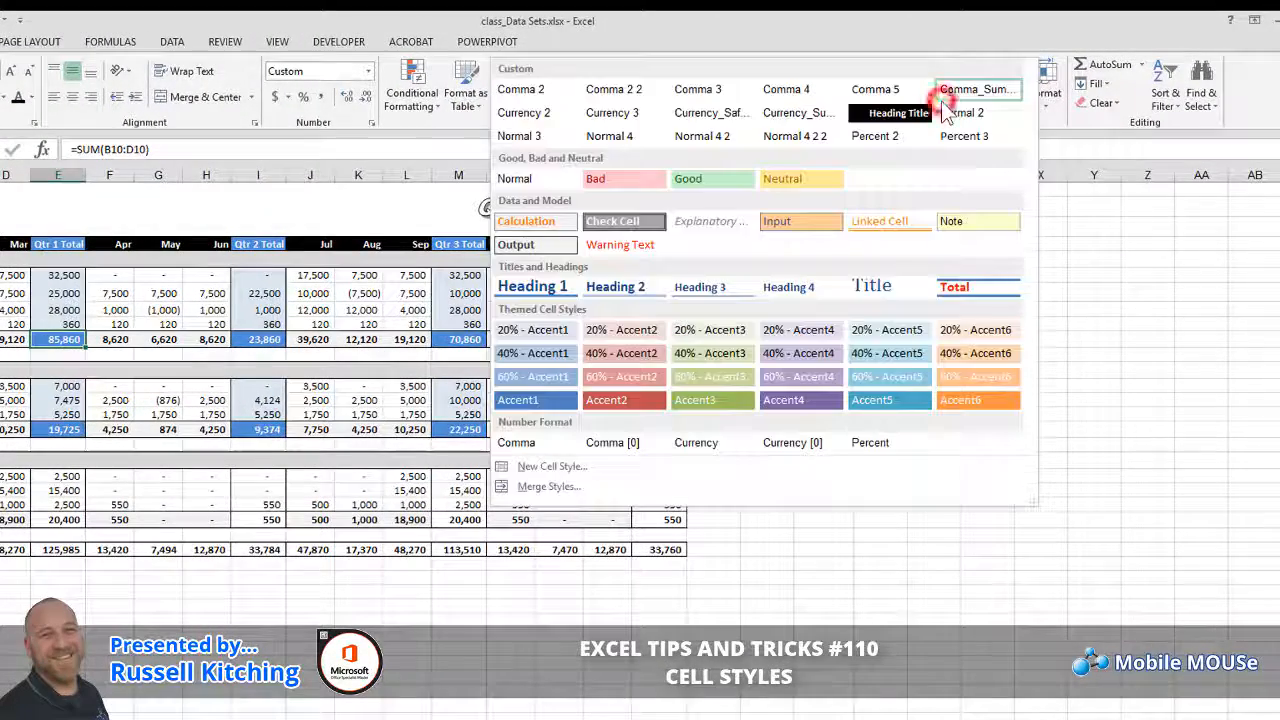
click(552, 466)
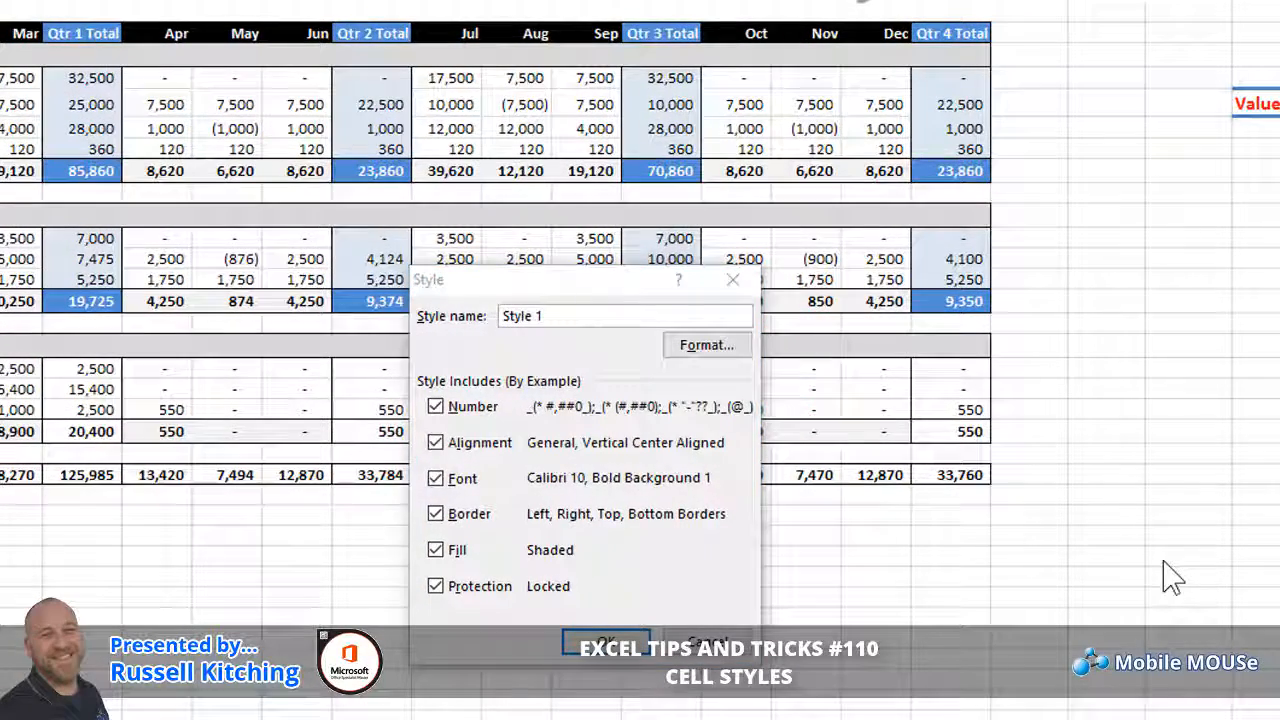
click(586, 281)
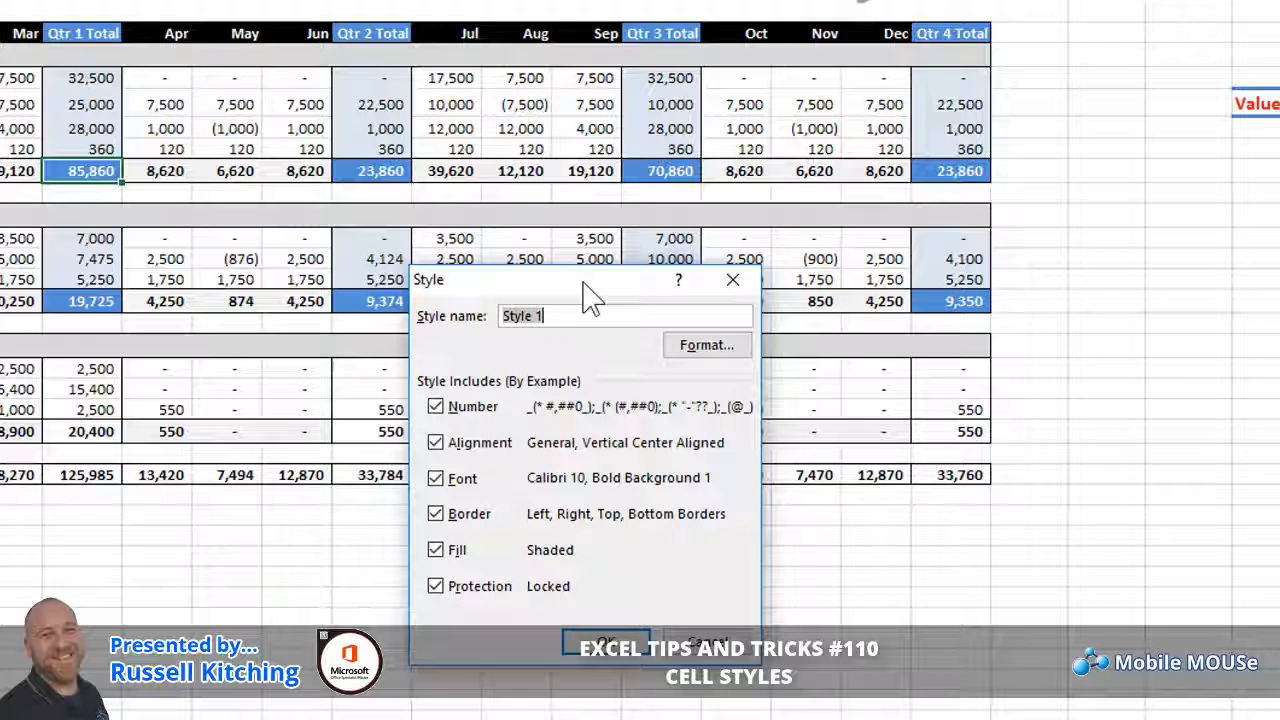
text(ubTotal)
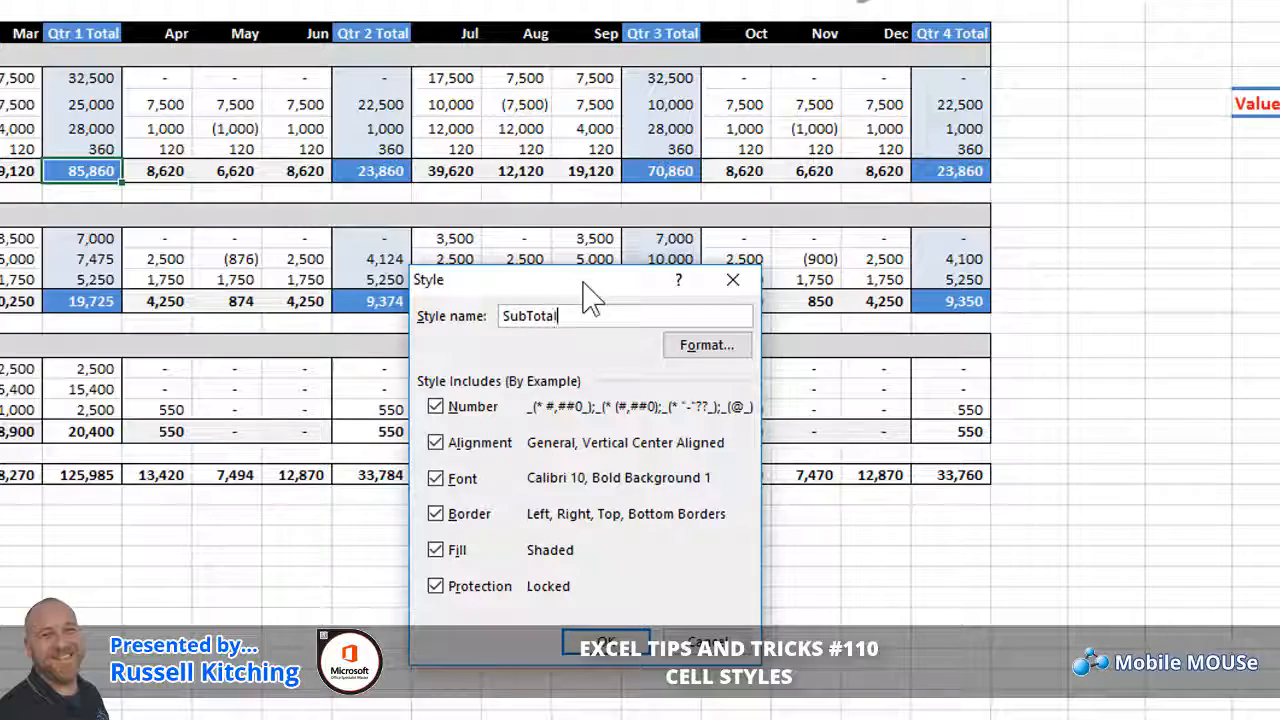
click(628, 650)
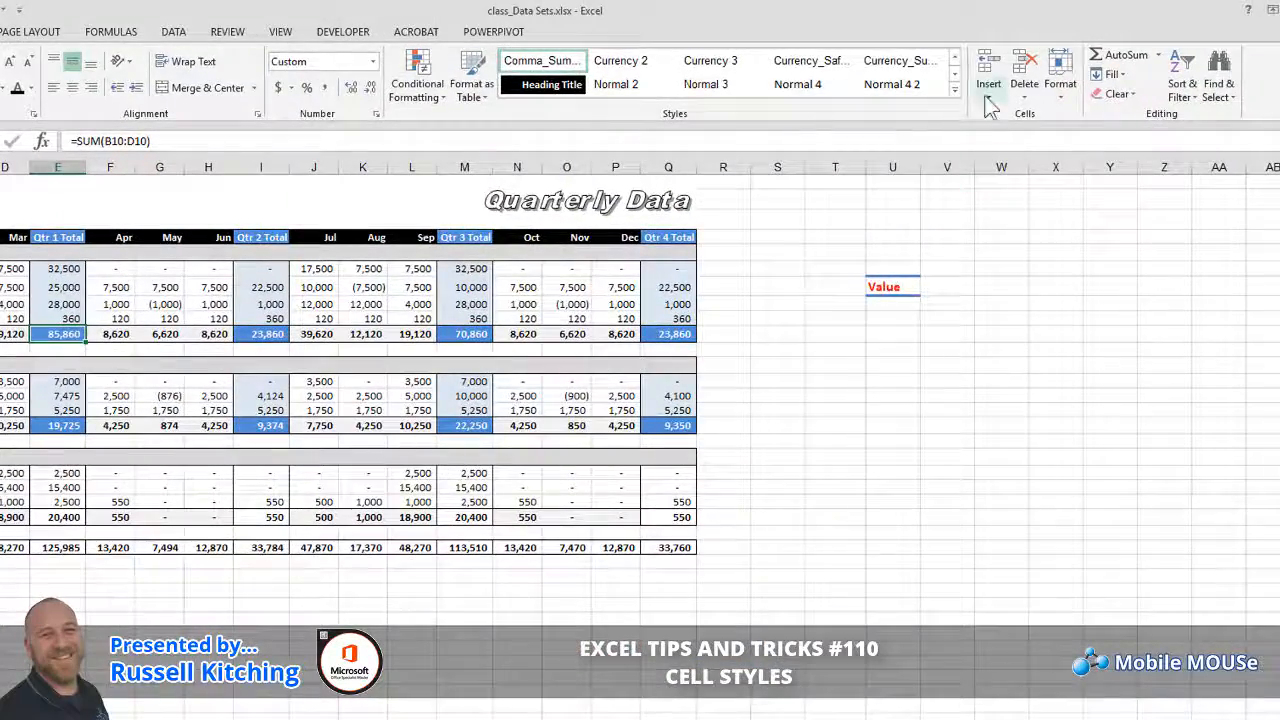
click(956, 92)
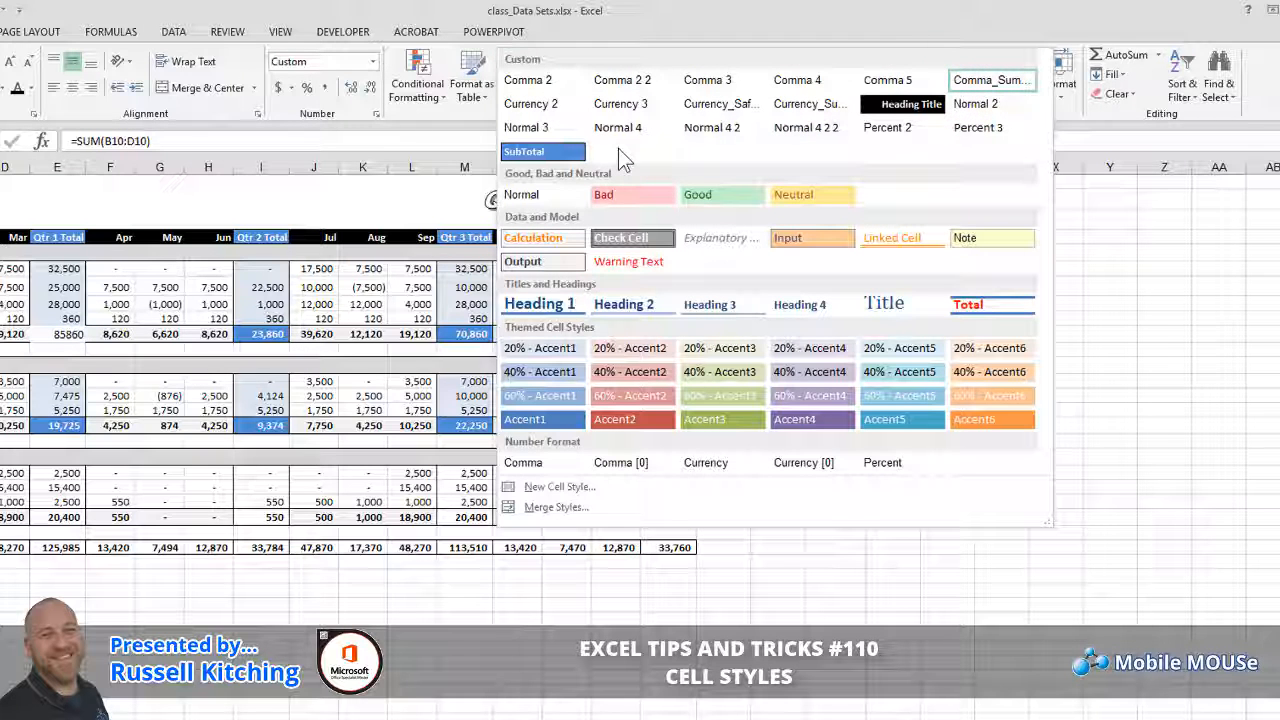
click(543, 151)
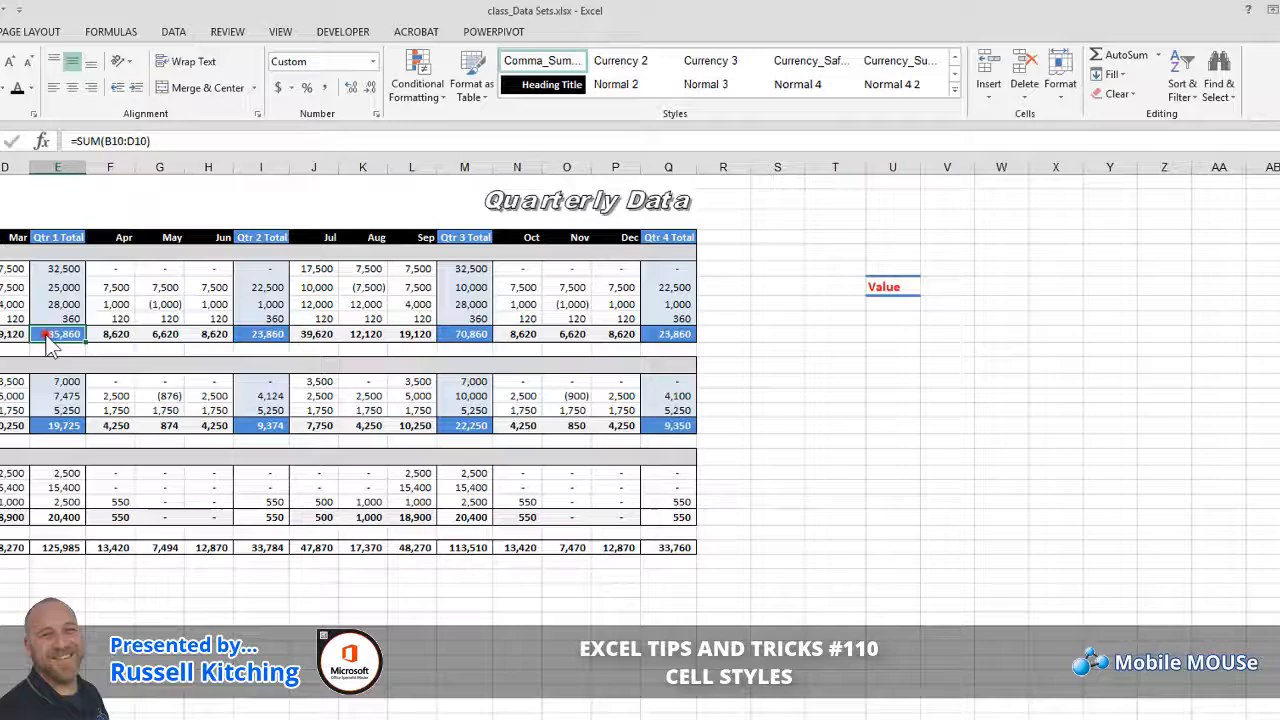
Step: Apply the SubTotal cell style to the four quarter total cells E22, I22, M22 and Q22 in the third section
click(57, 517)
ctrl+click(260, 517)
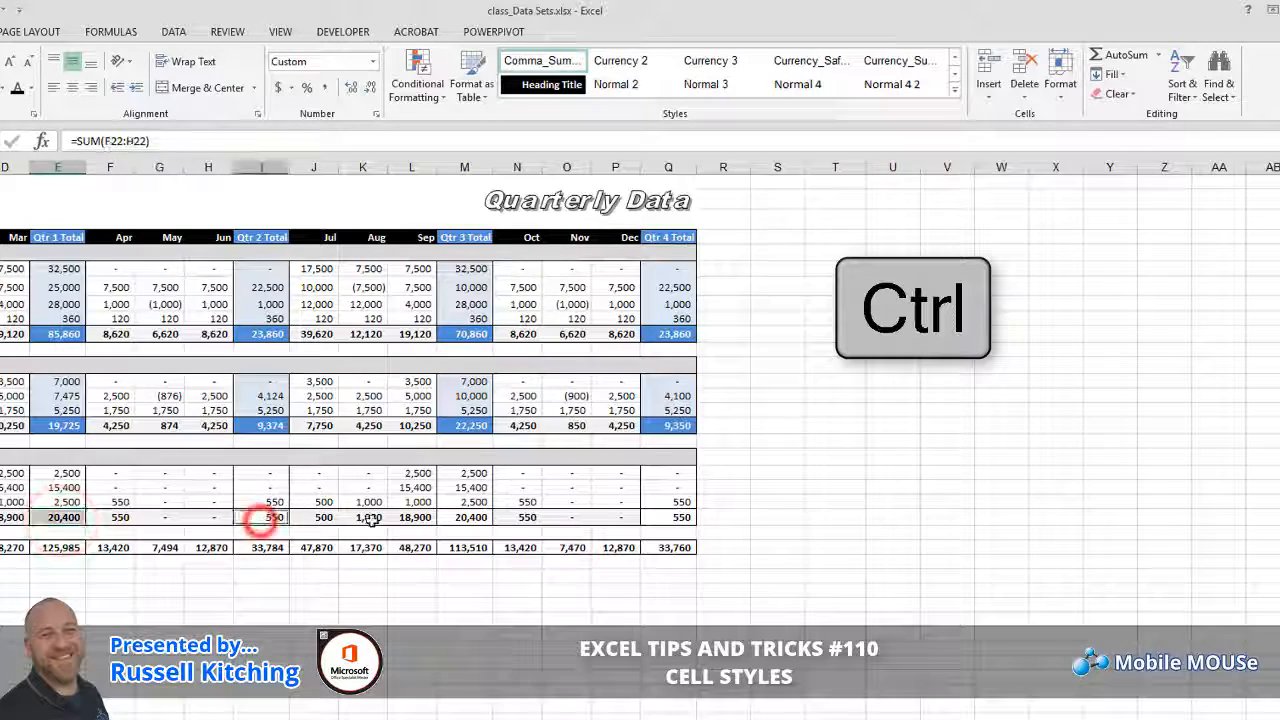
ctrl+click(468, 517)
ctrl+click(668, 517)
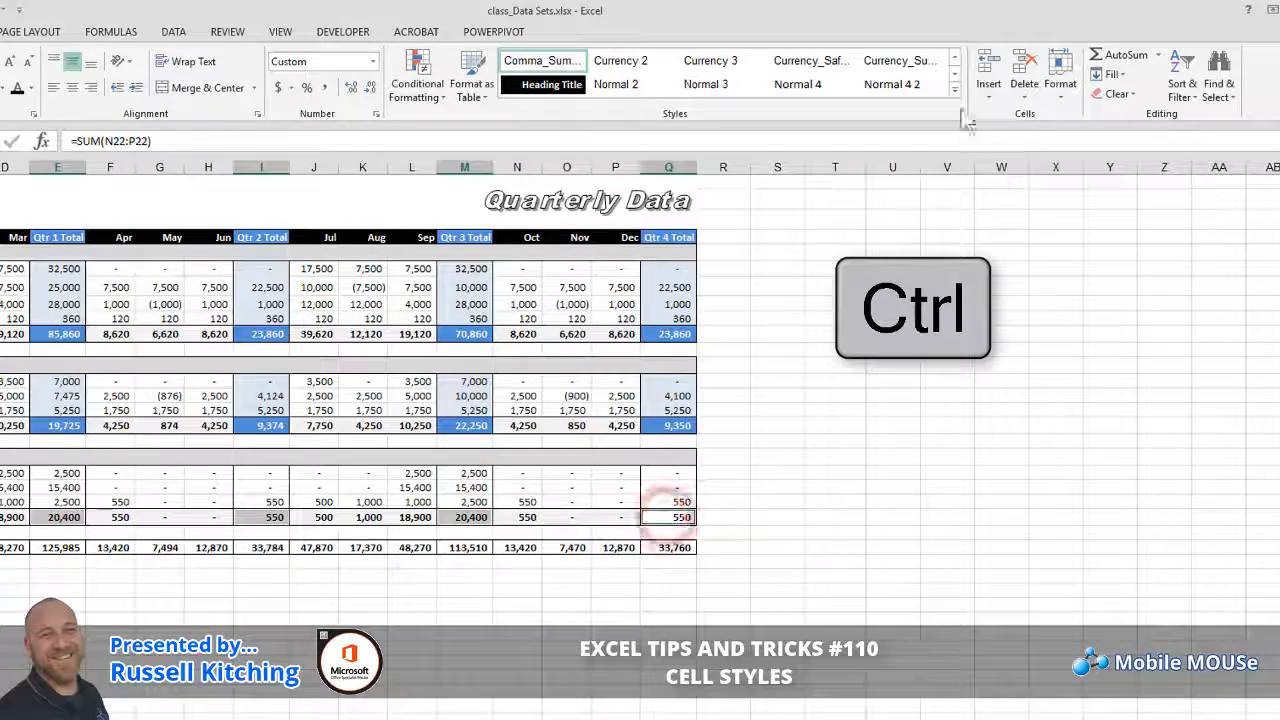
click(955, 89)
click(540, 152)
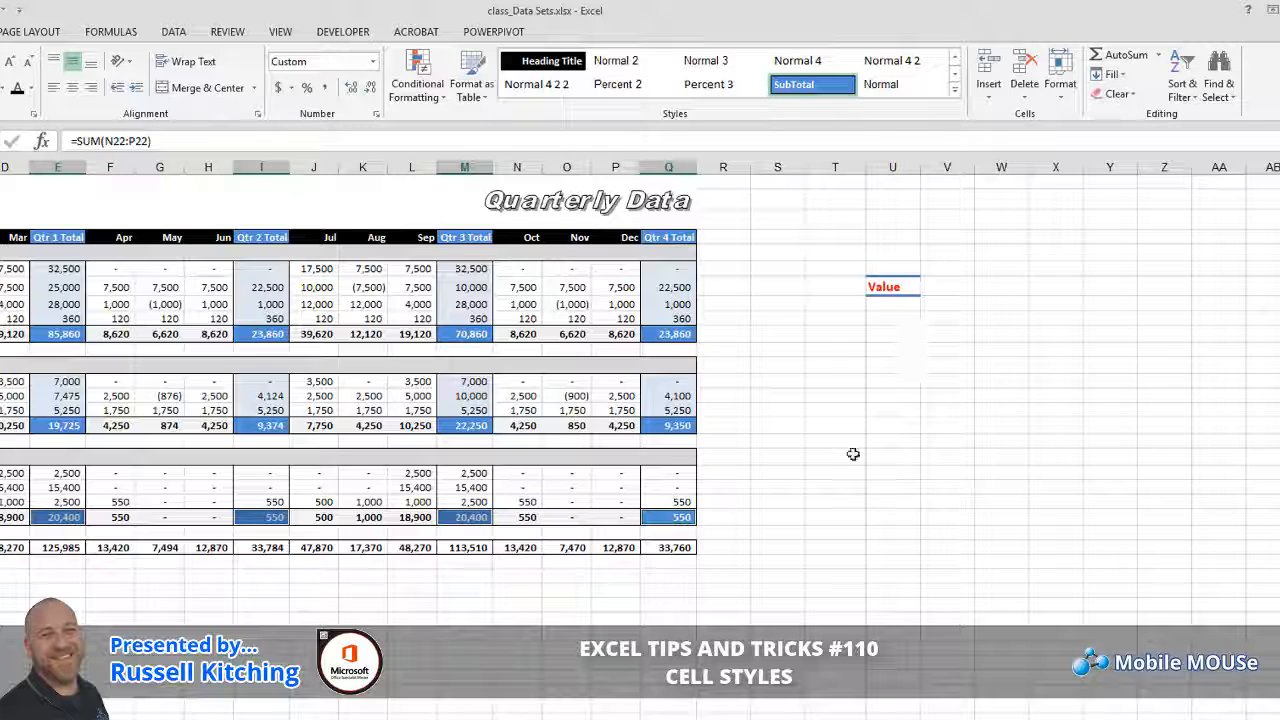
Step: Start a new cell style based on the Qtr 1 Total cell E13 and name it Mini Subtotal
click(67, 382)
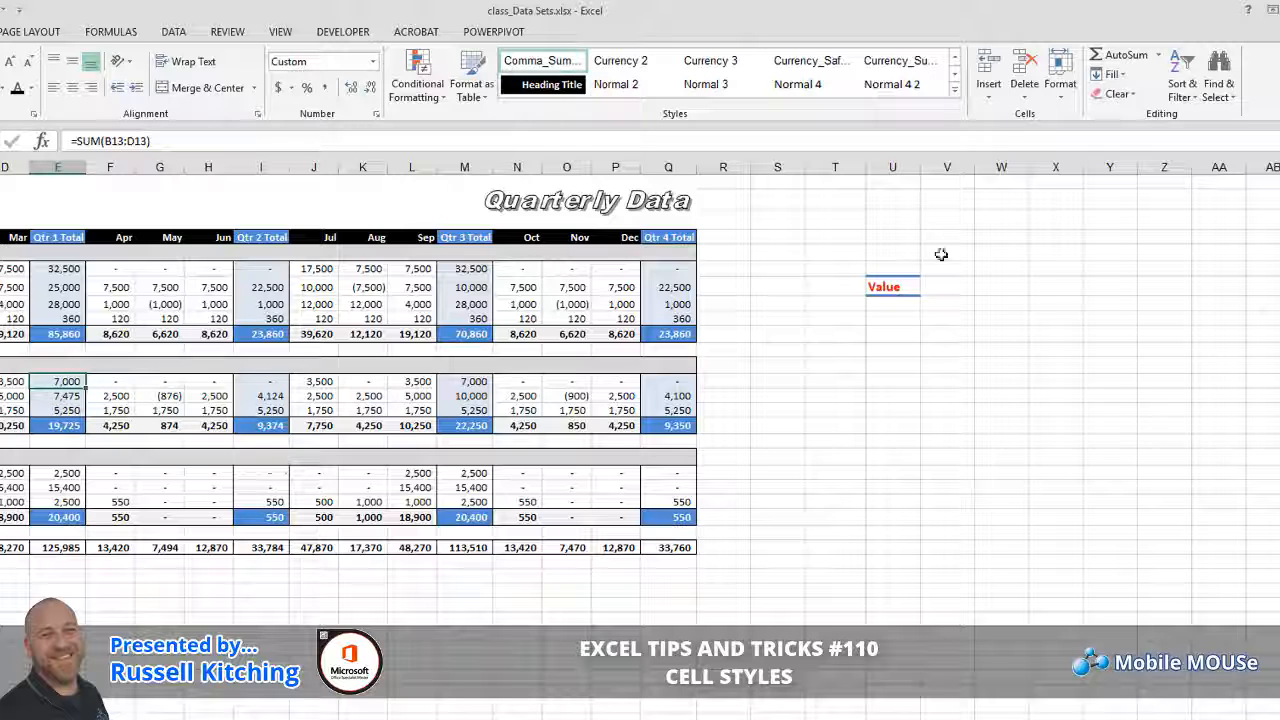
click(955, 89)
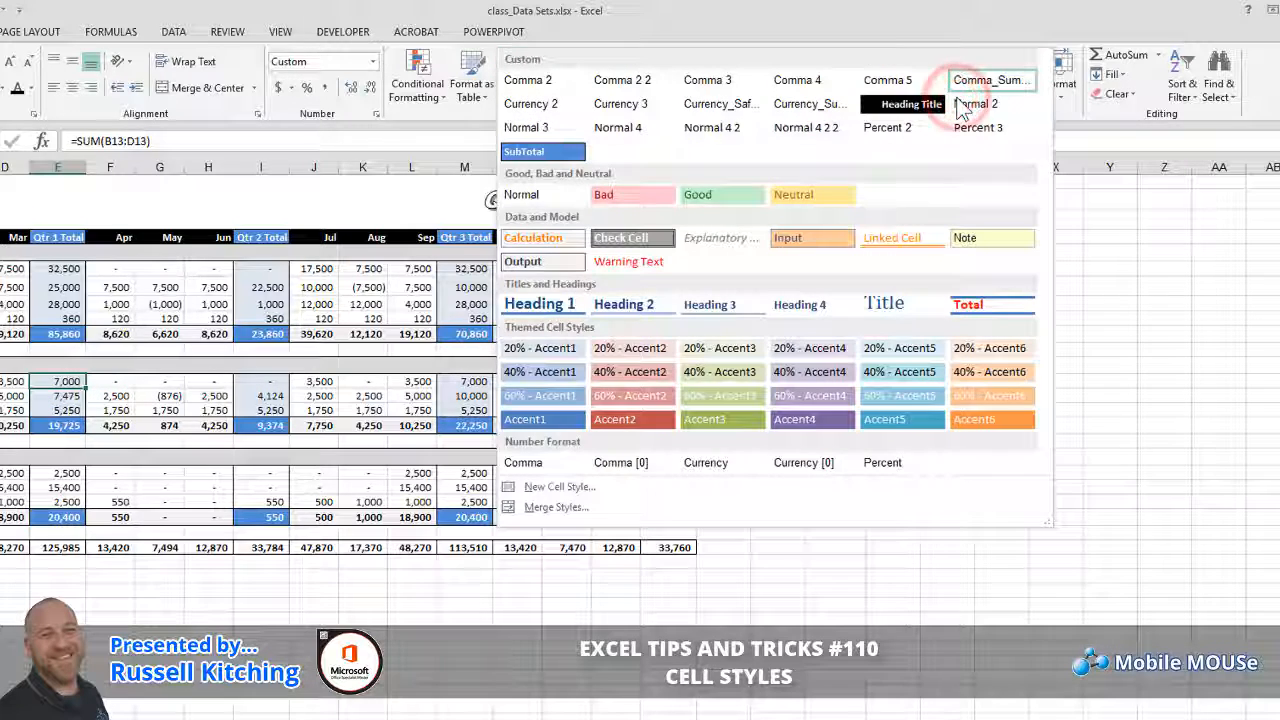
click(560, 487)
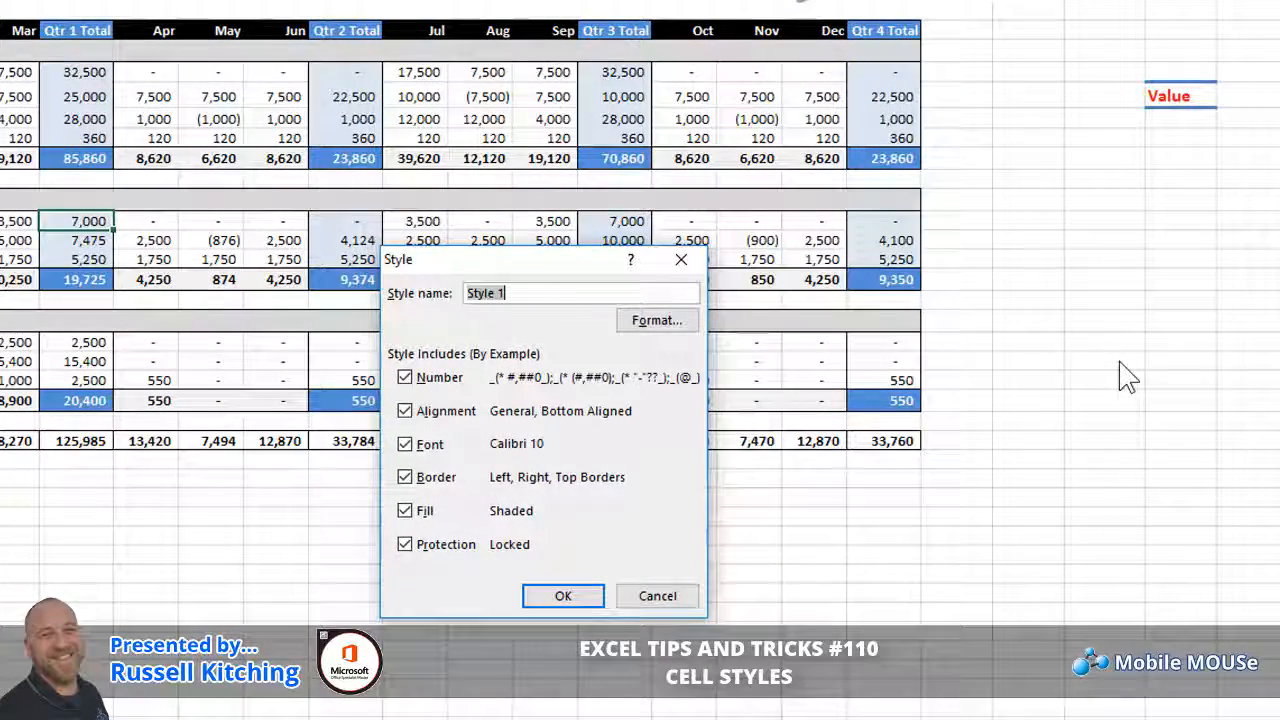
text(Mif)
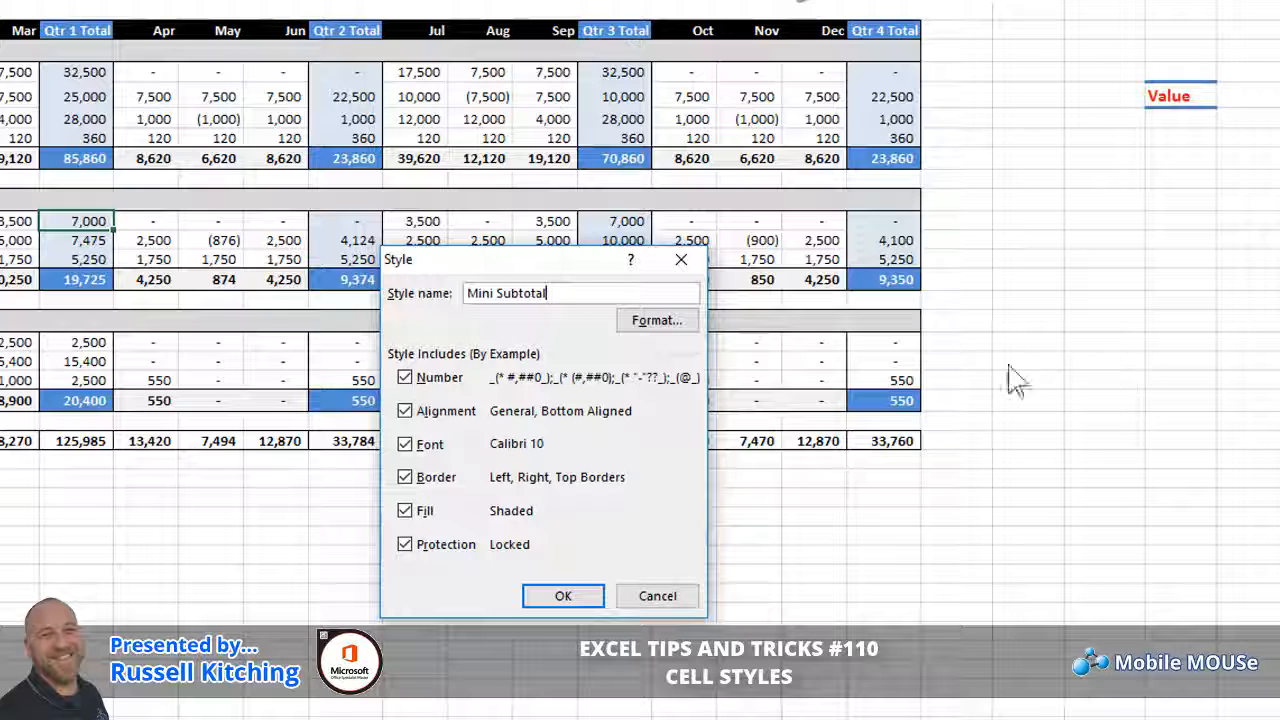
Step: Set the Mini Subtotal style's font style to Bold and save the new style
click(660, 322)
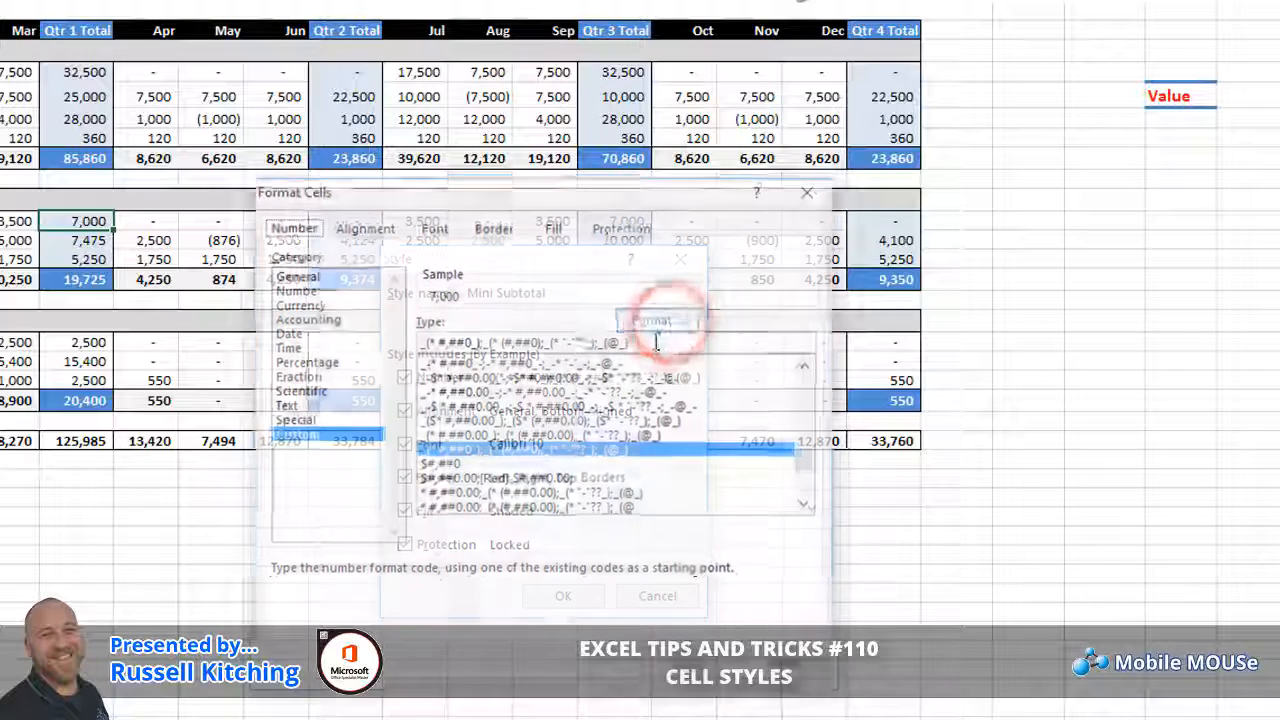
click(434, 226)
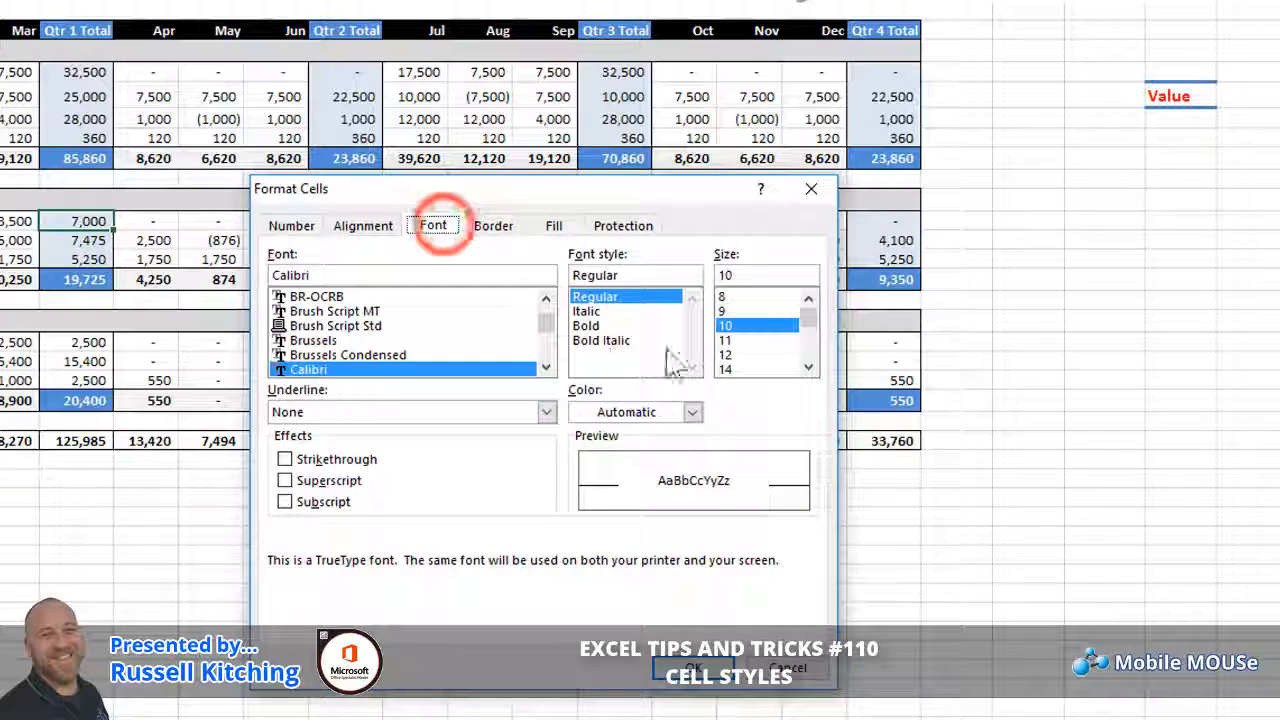
click(605, 326)
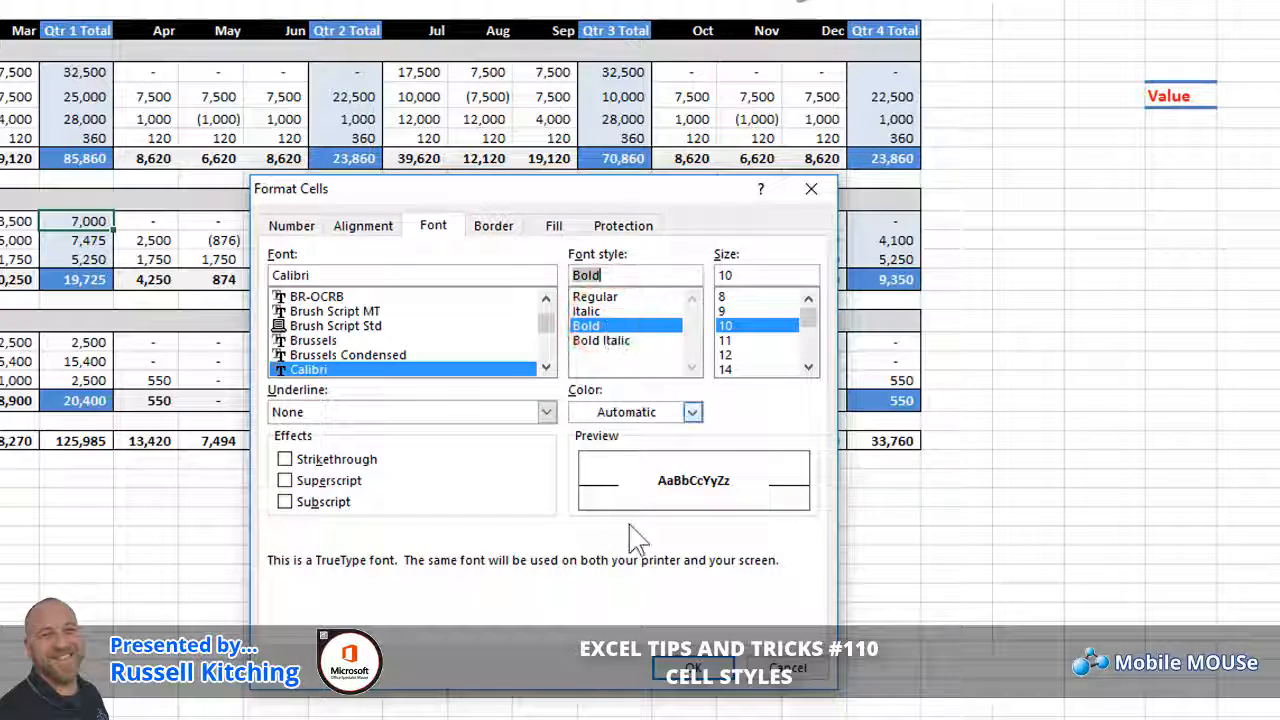
click(692, 668)
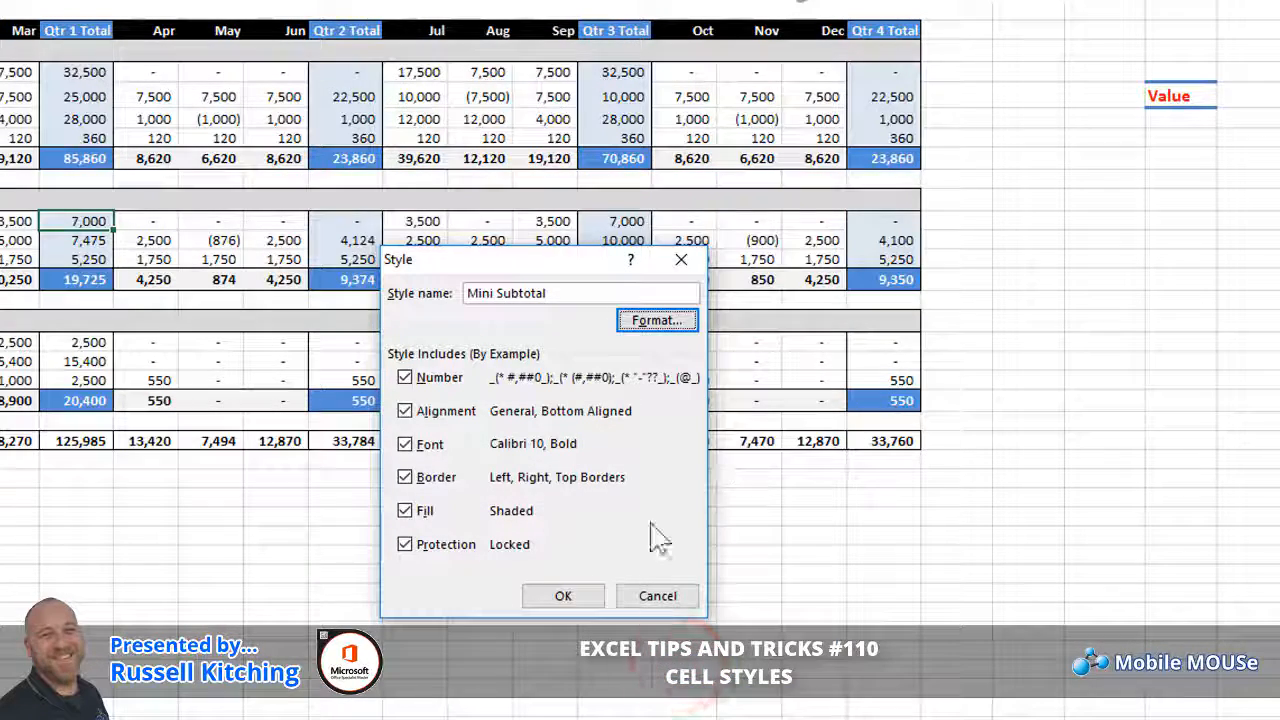
click(563, 596)
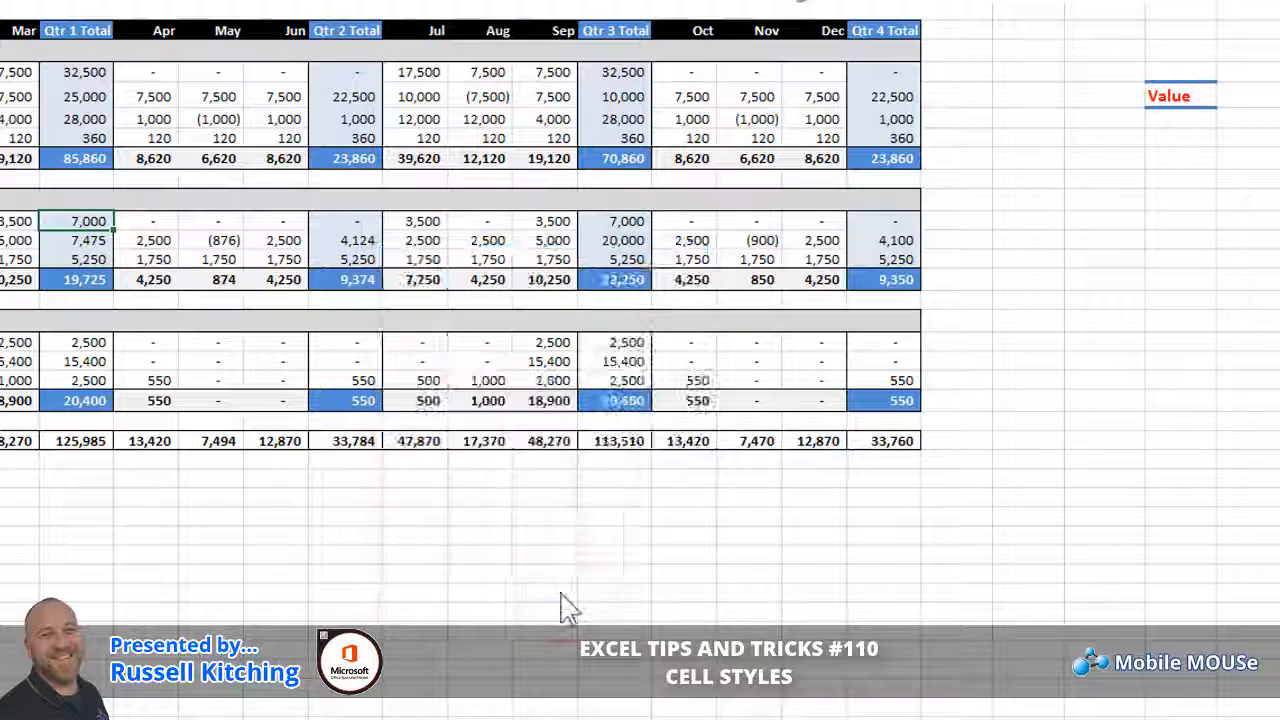
Step: Apply the Mini Subtotal cell style to the quarter total cells in rows 19 to 21 of columns E, I, M and Q
drag(78, 342, 78, 381)
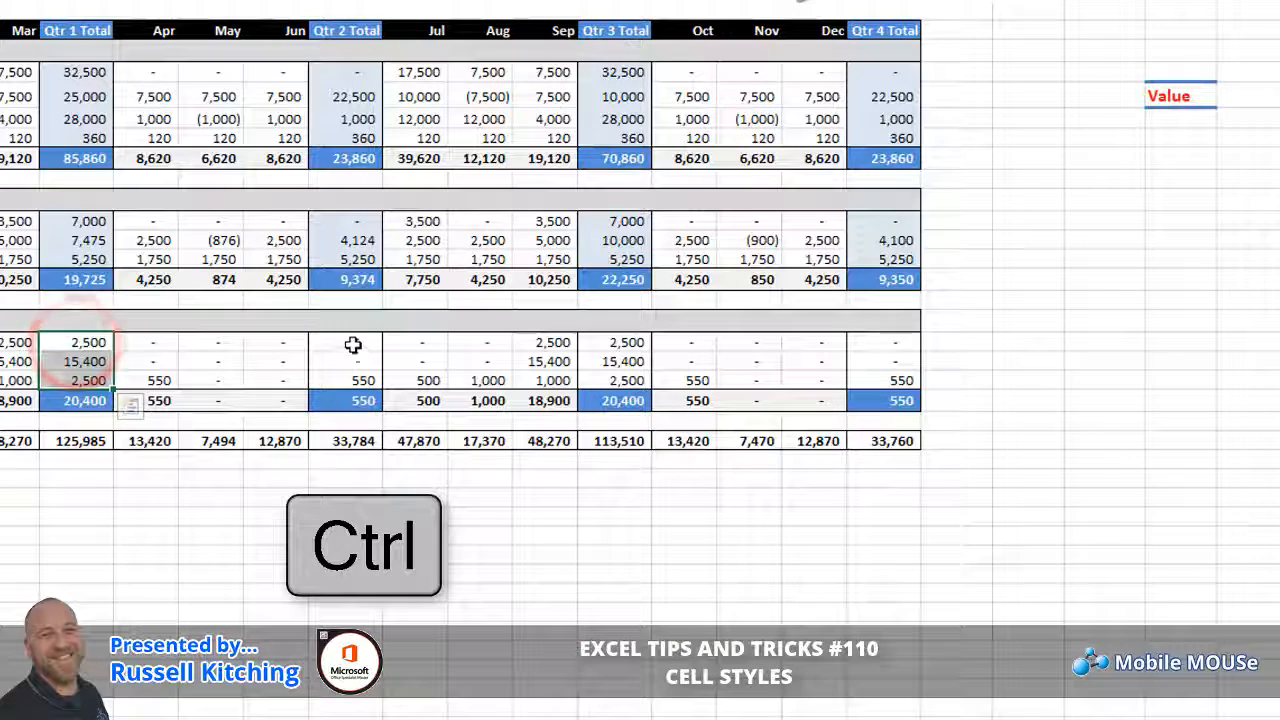
drag(353, 343, 352, 380)
drag(621, 343, 625, 381)
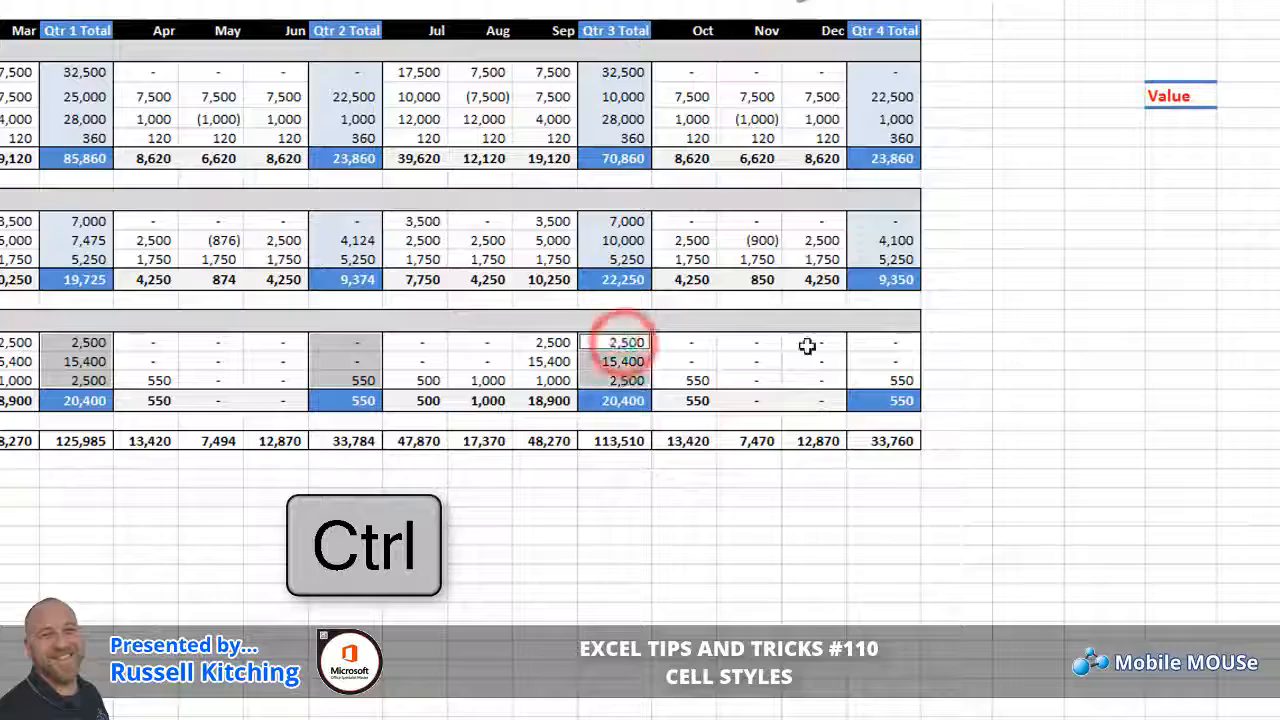
drag(882, 343, 876, 382)
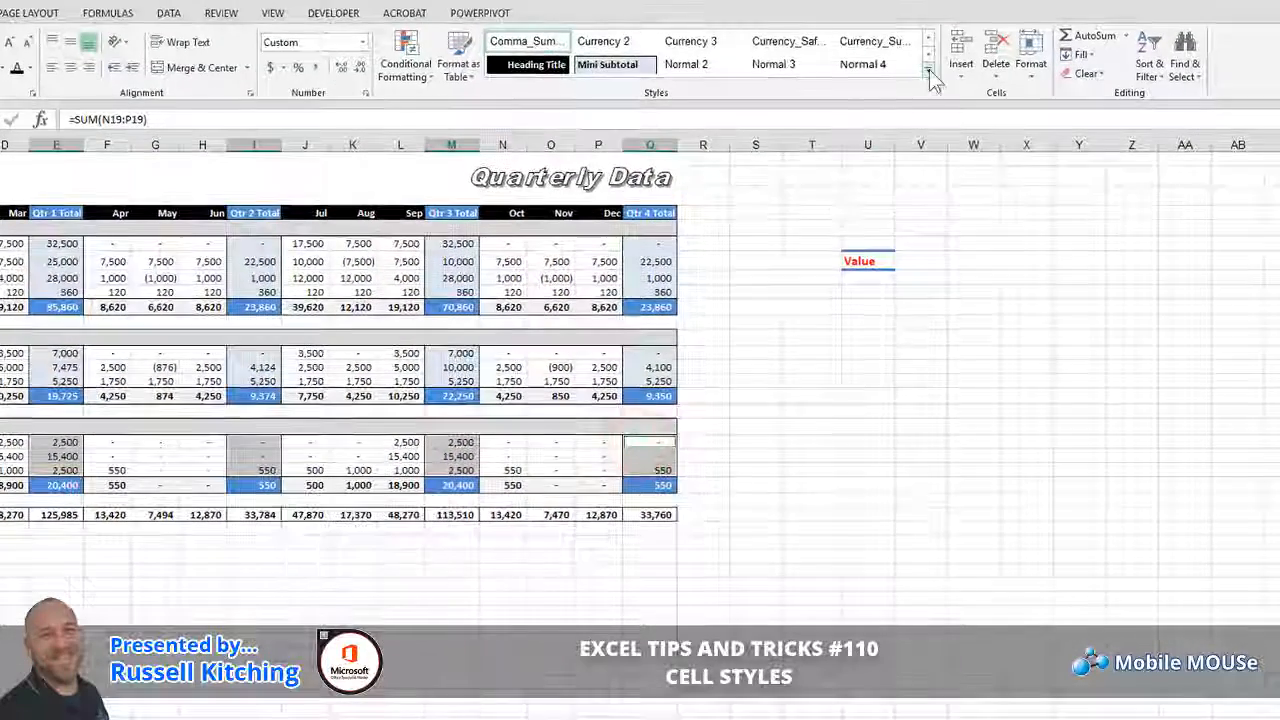
click(928, 74)
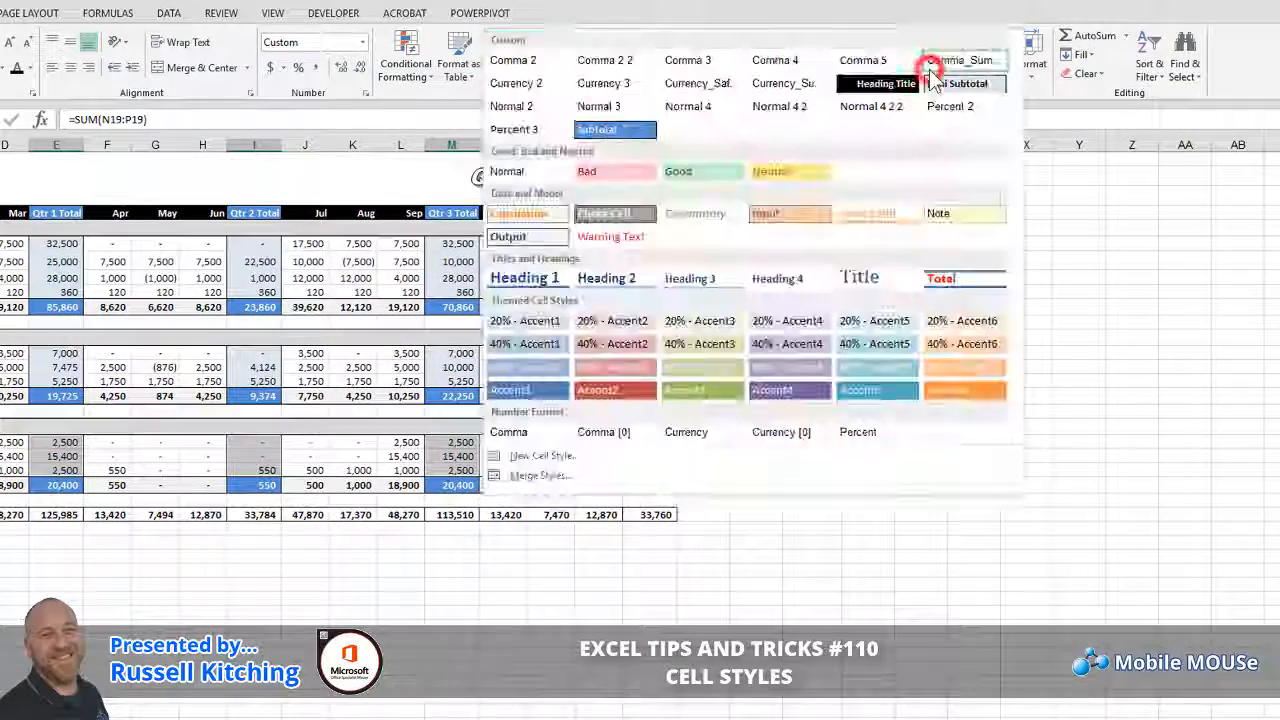
click(956, 84)
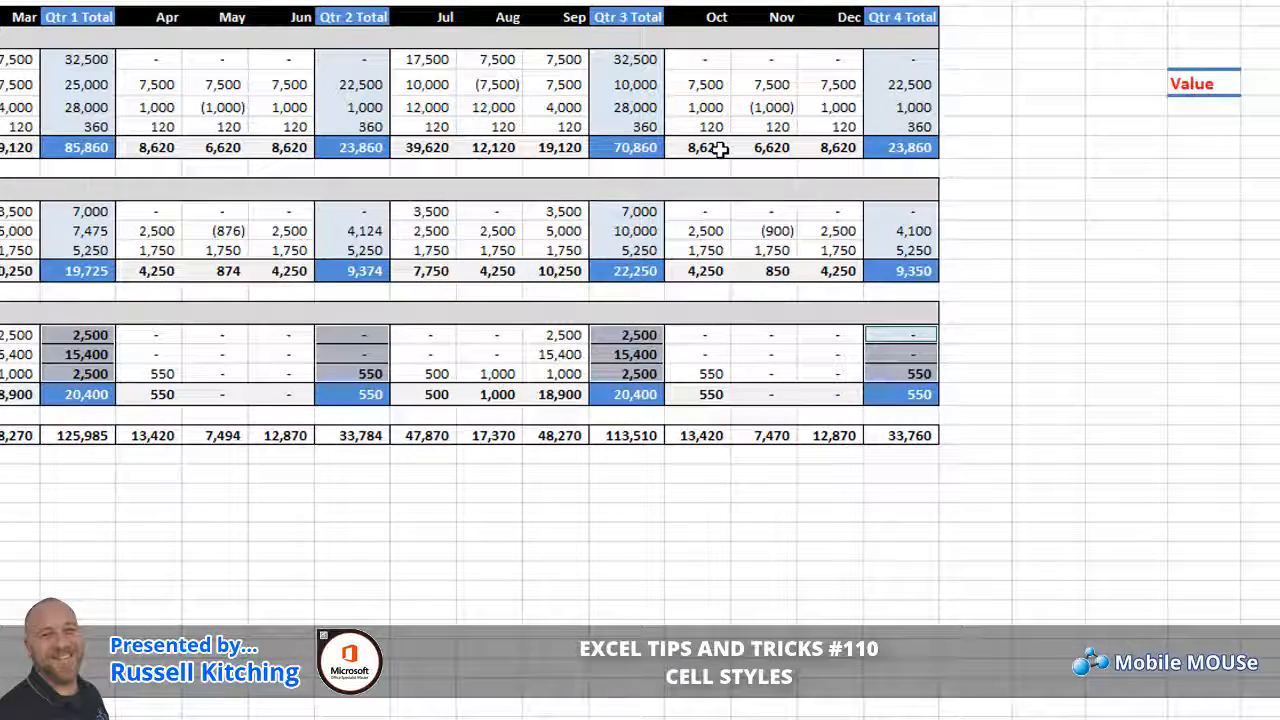
click(642, 356)
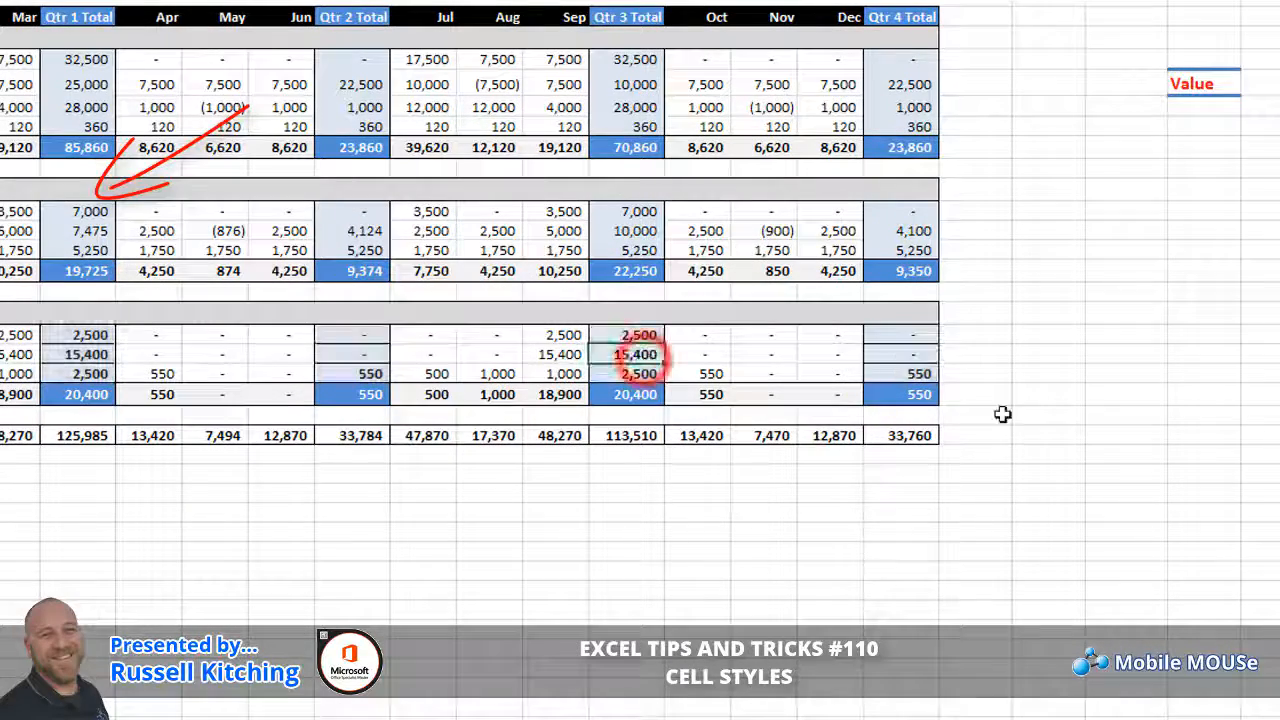
Step: Modify the Mini Subtotal cell style to remove its top border, leaving only left and right borders, and save the style
click(80, 233)
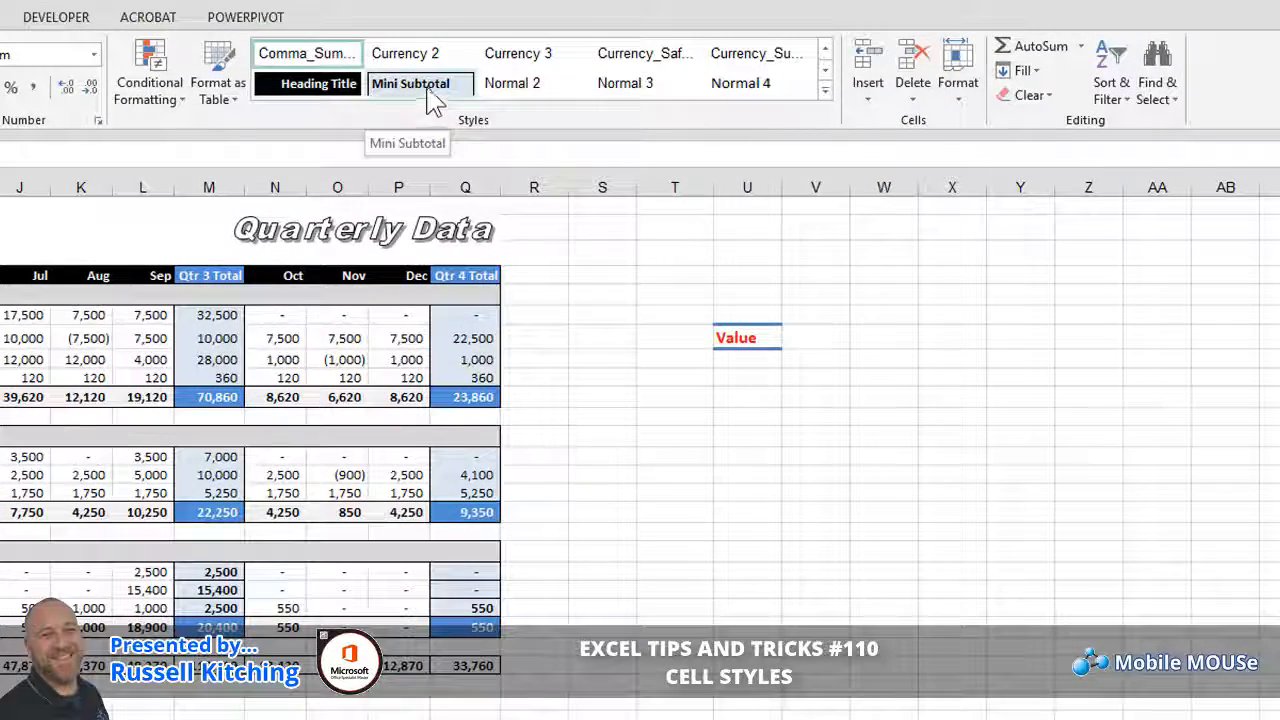
right_click(432, 97)
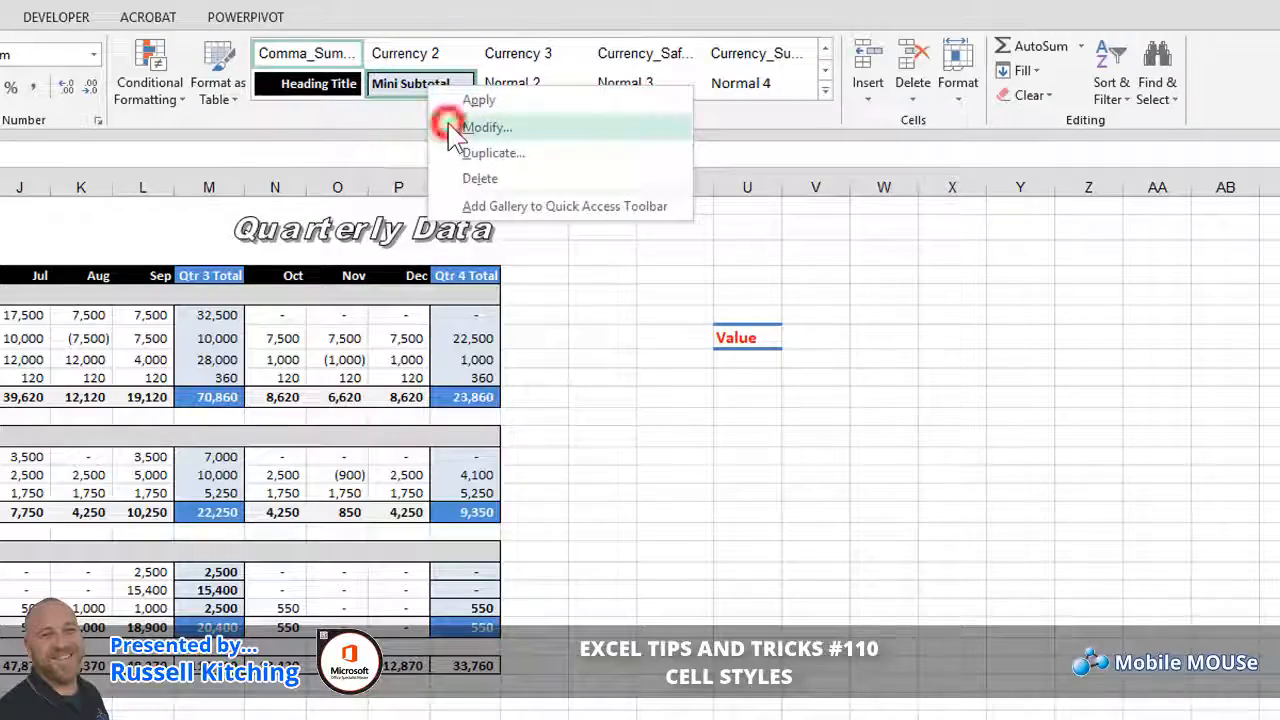
click(486, 127)
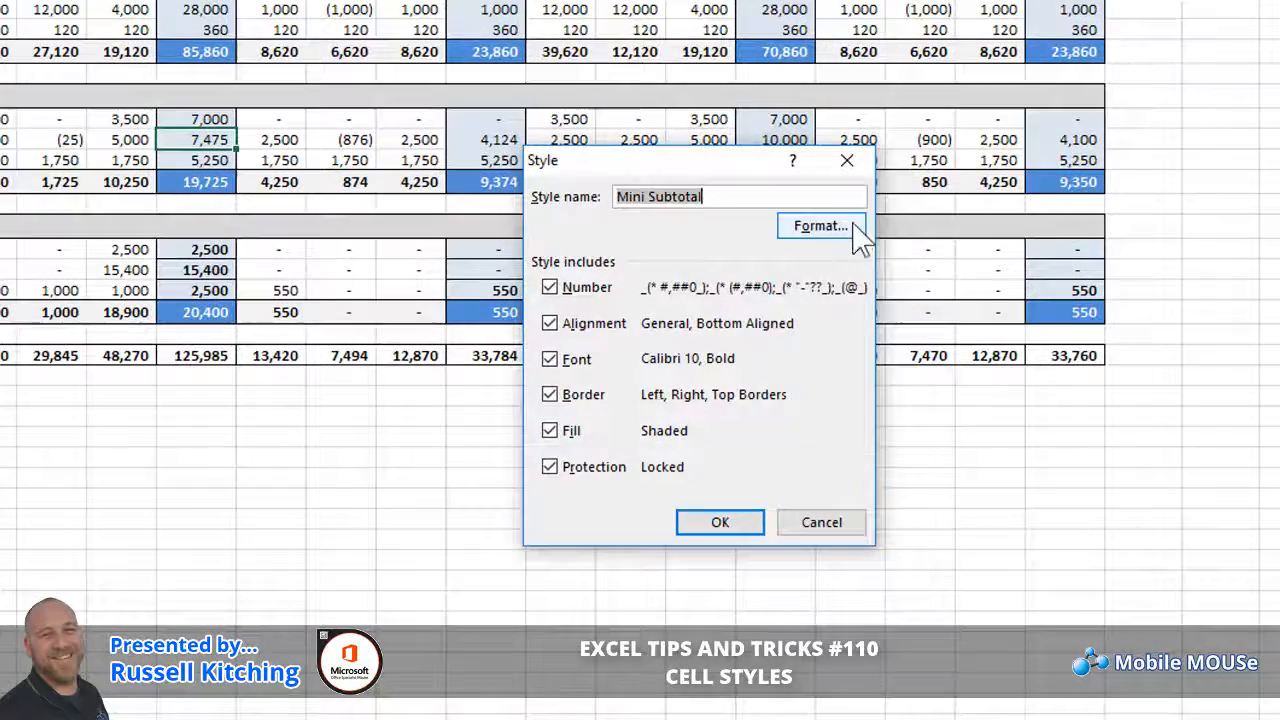
click(854, 226)
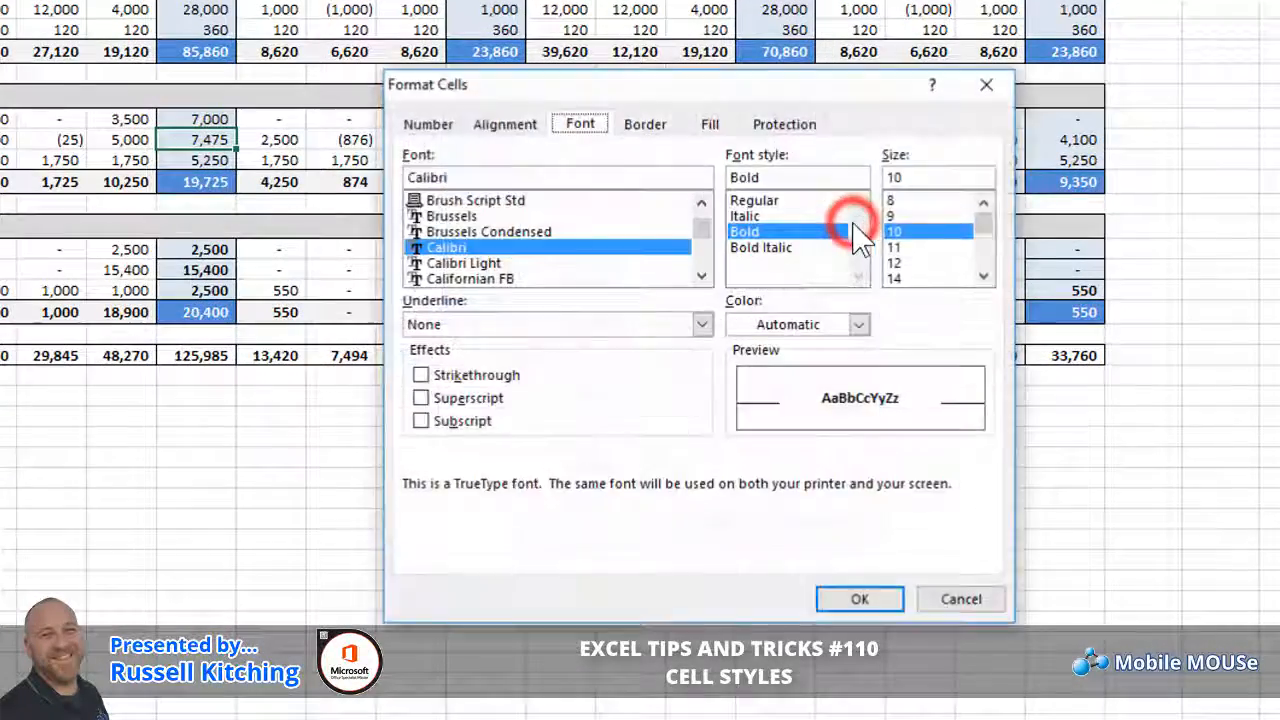
click(645, 123)
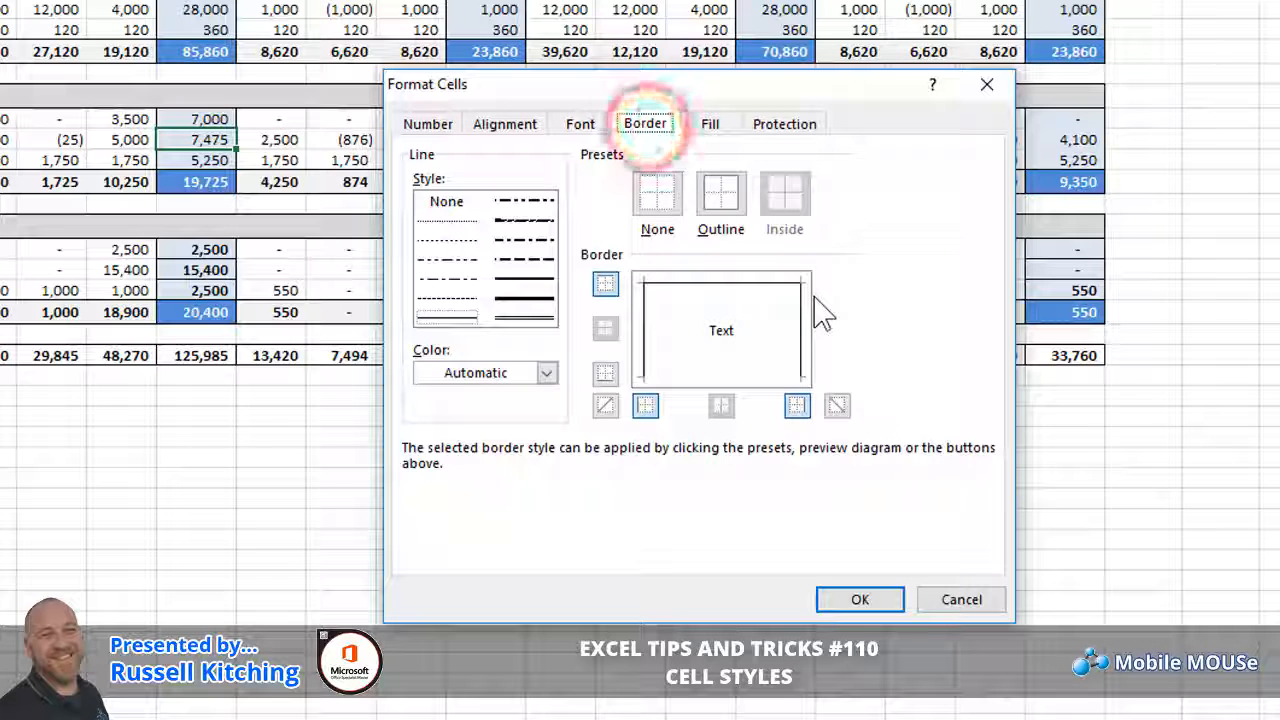
click(737, 281)
click(648, 318)
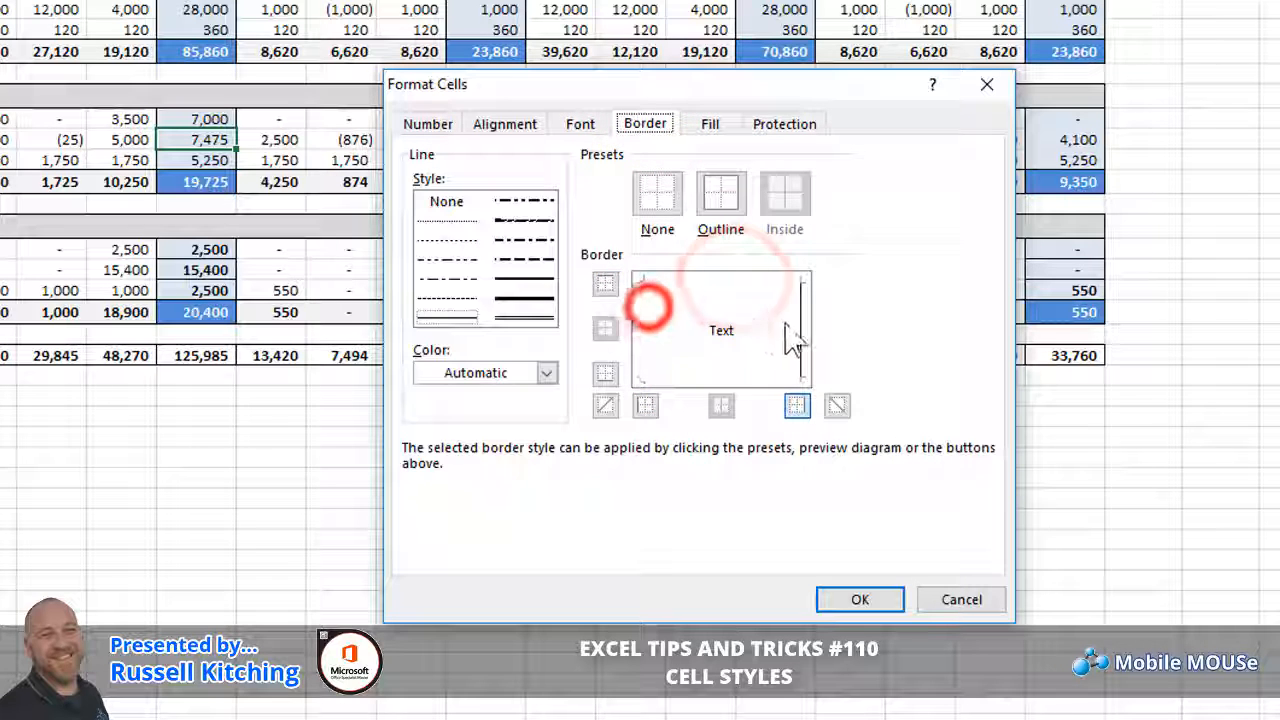
click(800, 332)
click(806, 338)
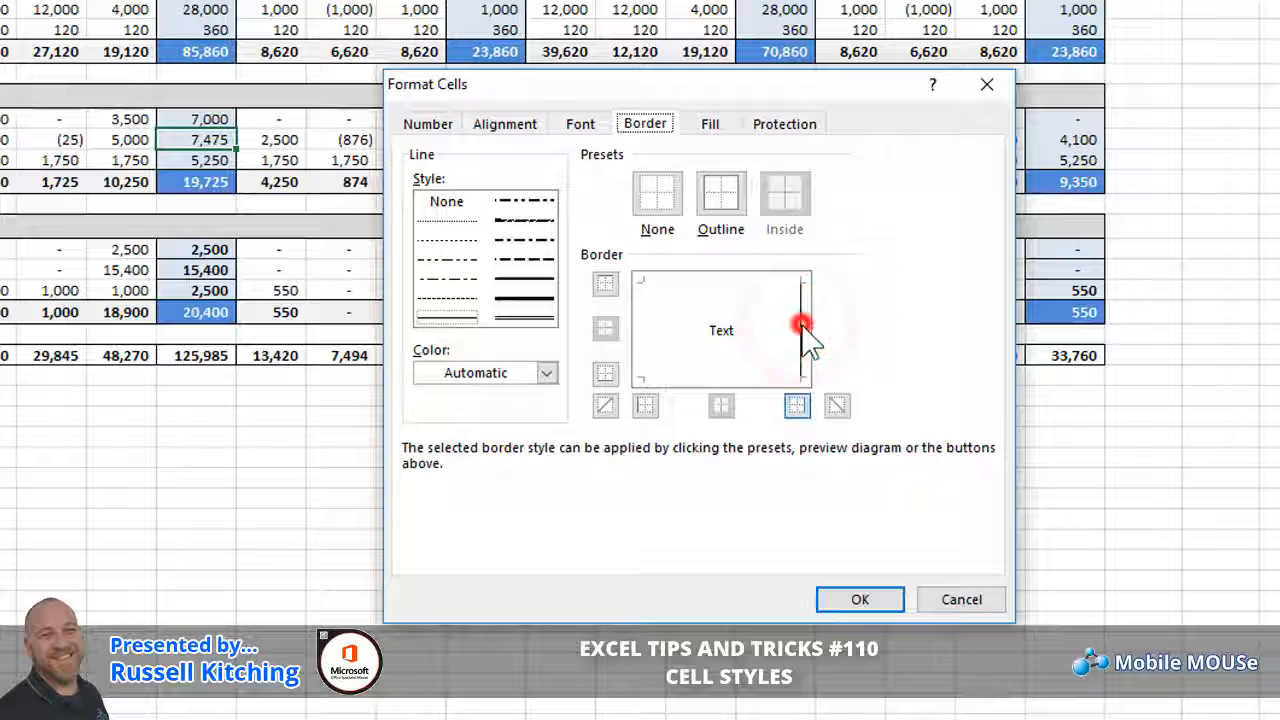
click(648, 330)
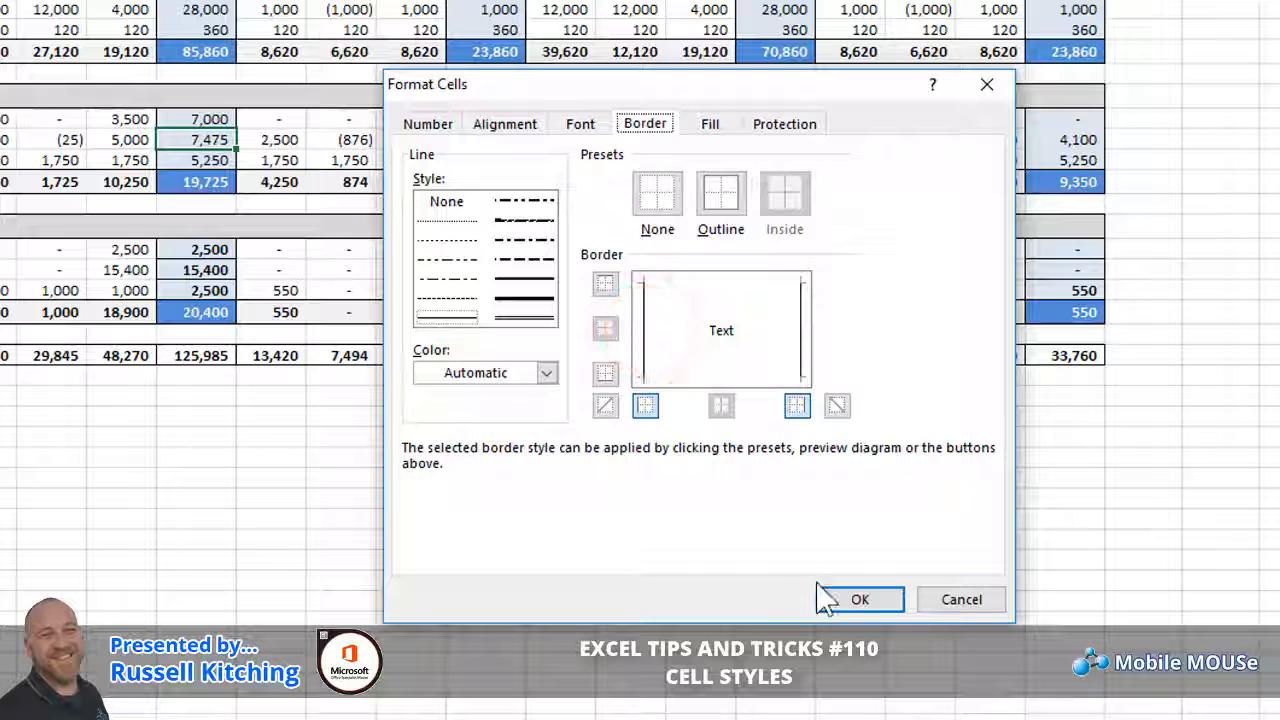
click(866, 600)
click(726, 519)
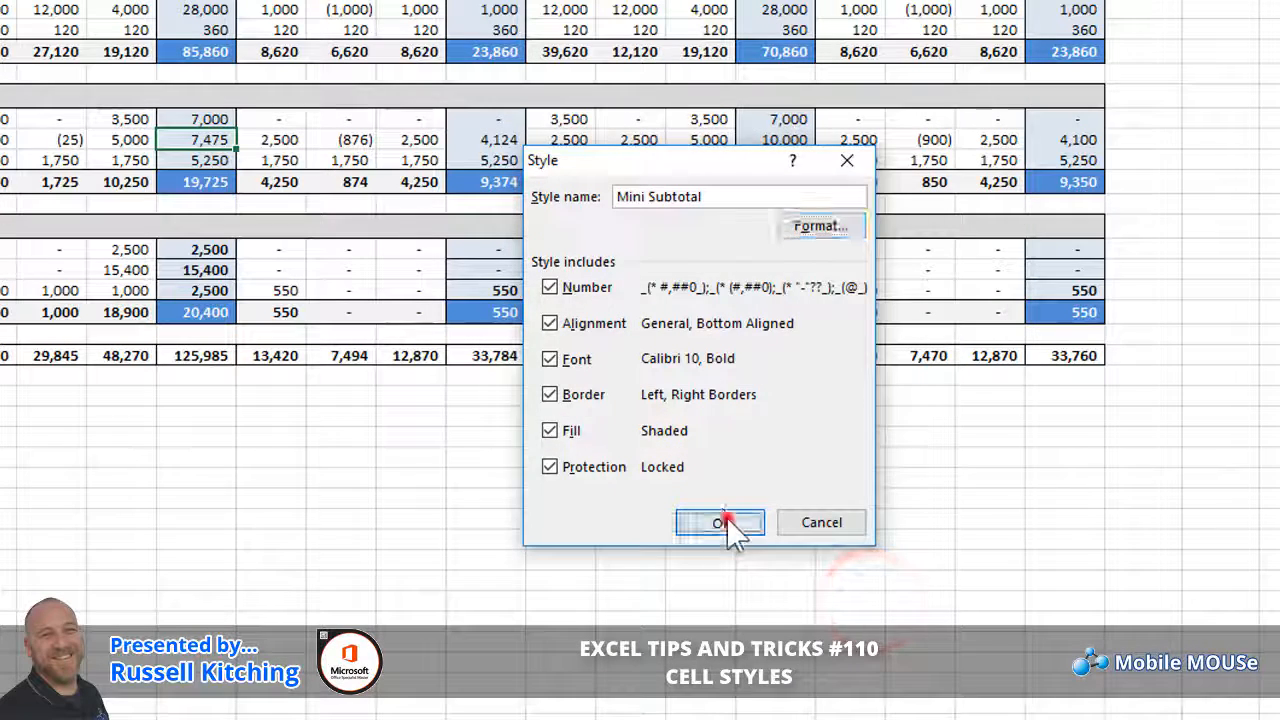